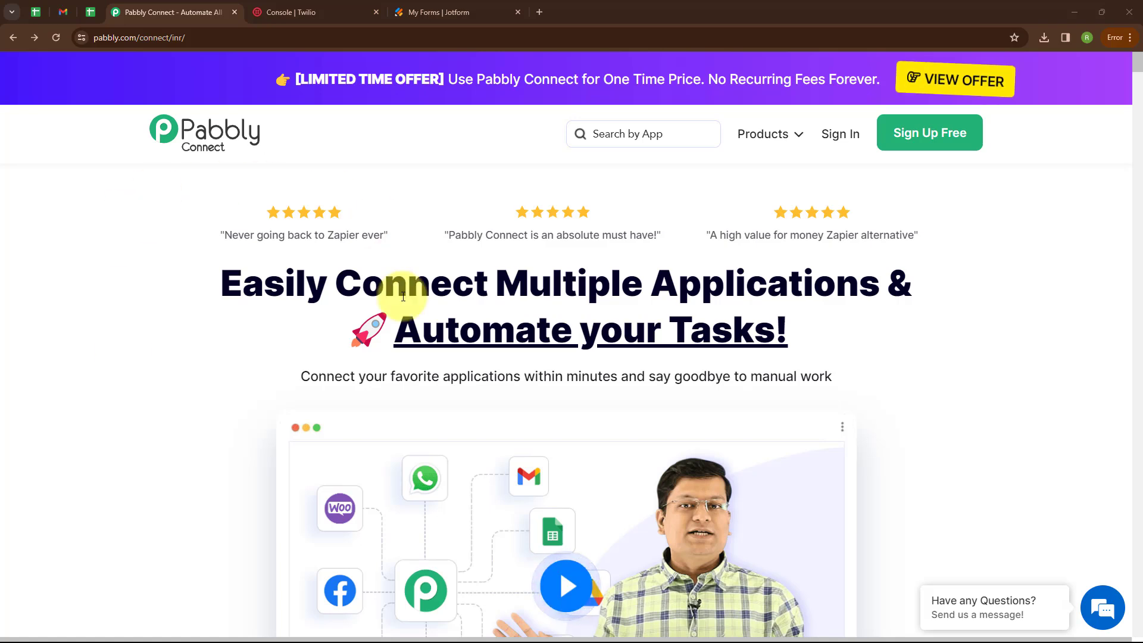
# - Sign in from the Pabbly landing page to reach the All Pabbly Apps dashboard
pyautogui.click(229, 37)
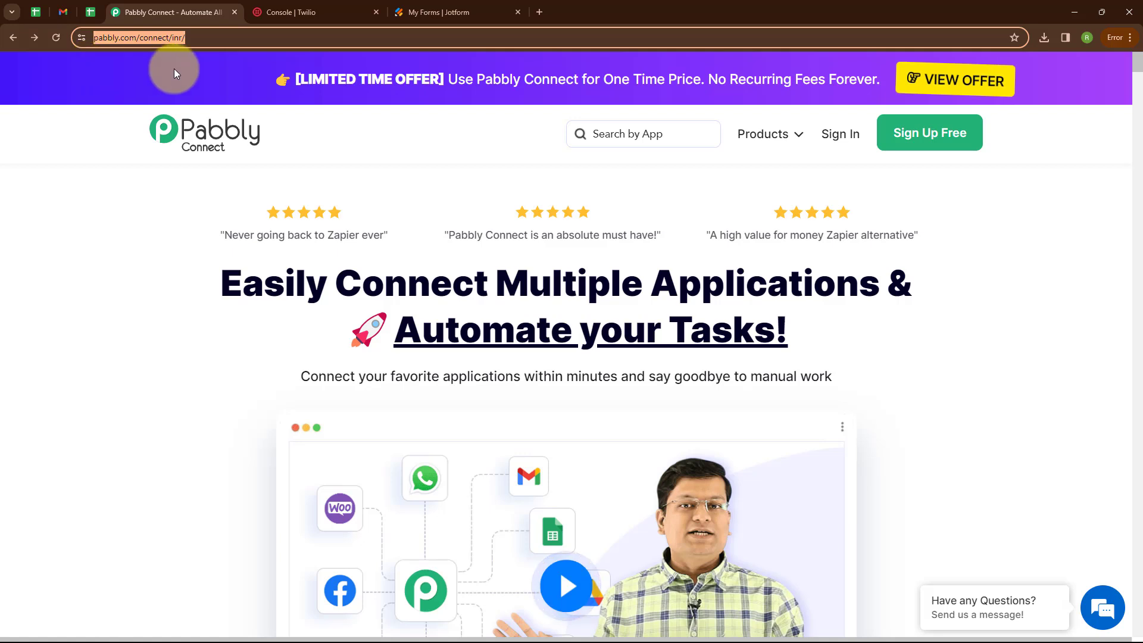
pyautogui.click(420, 148)
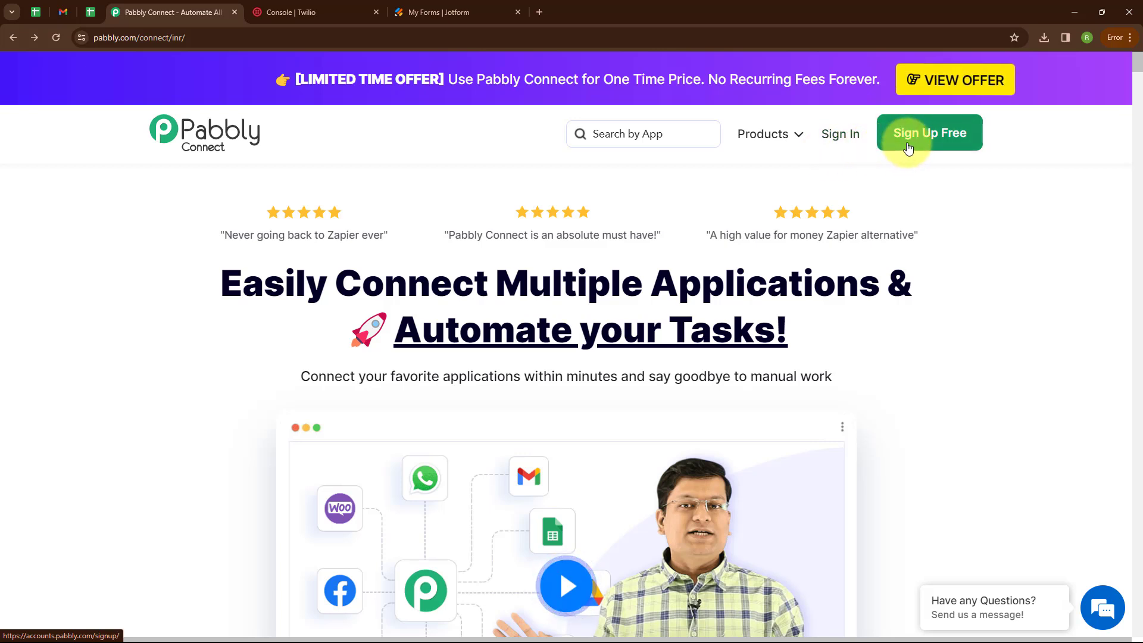
pyautogui.click(842, 143)
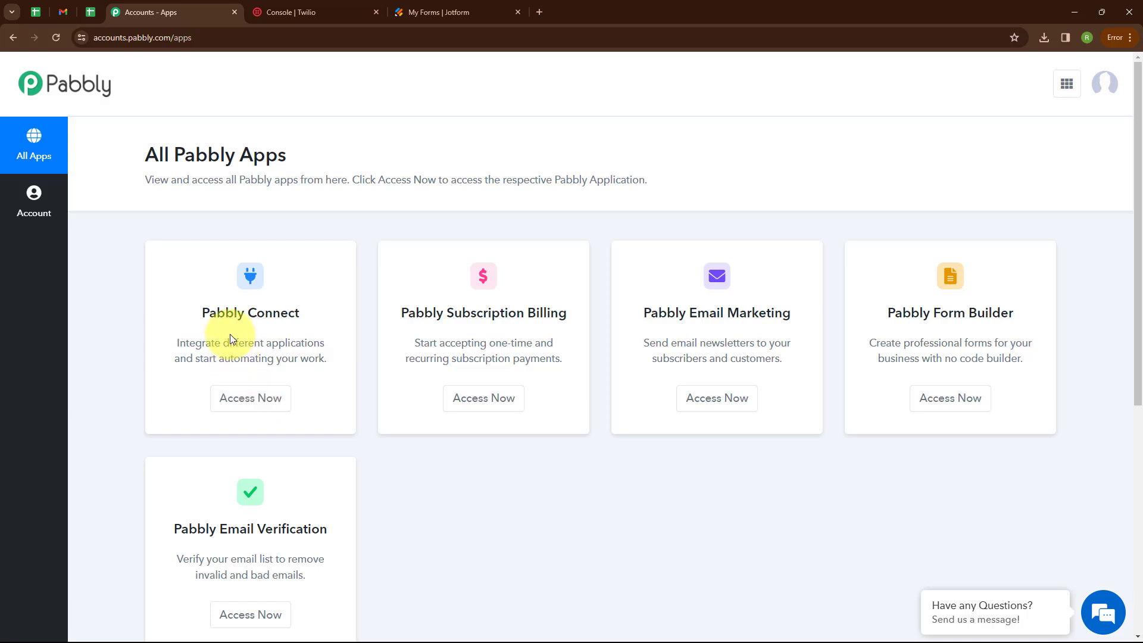
# - In Pabbly Connect, create the workflow 'Send SMS on JotForm Submission' in the Automations folder
pyautogui.click(250, 399)
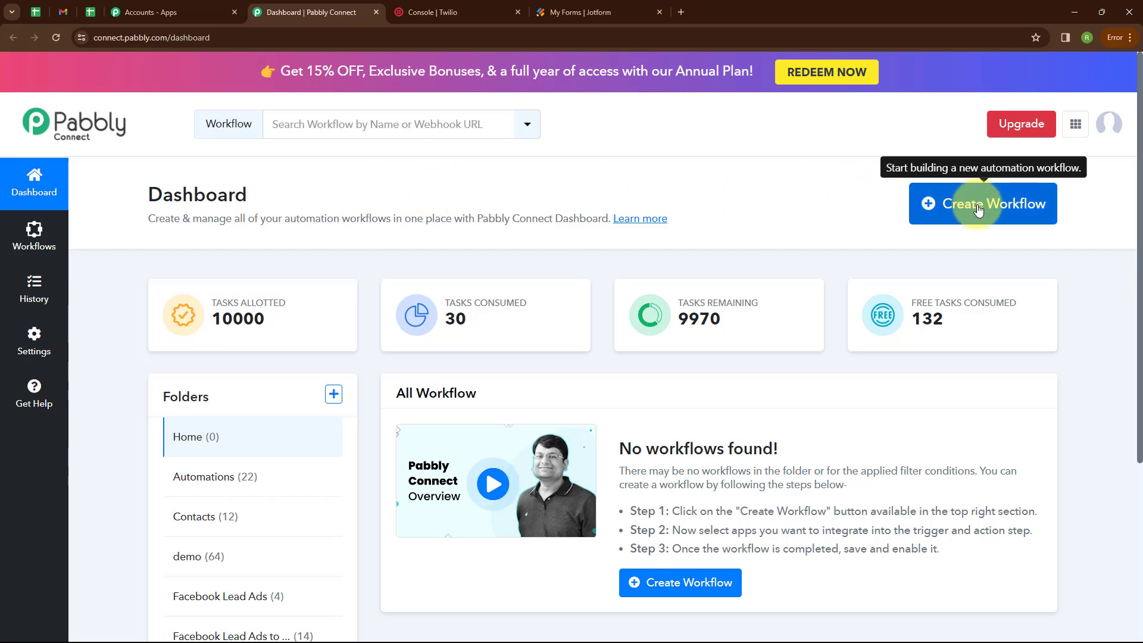
pyautogui.click(978, 208)
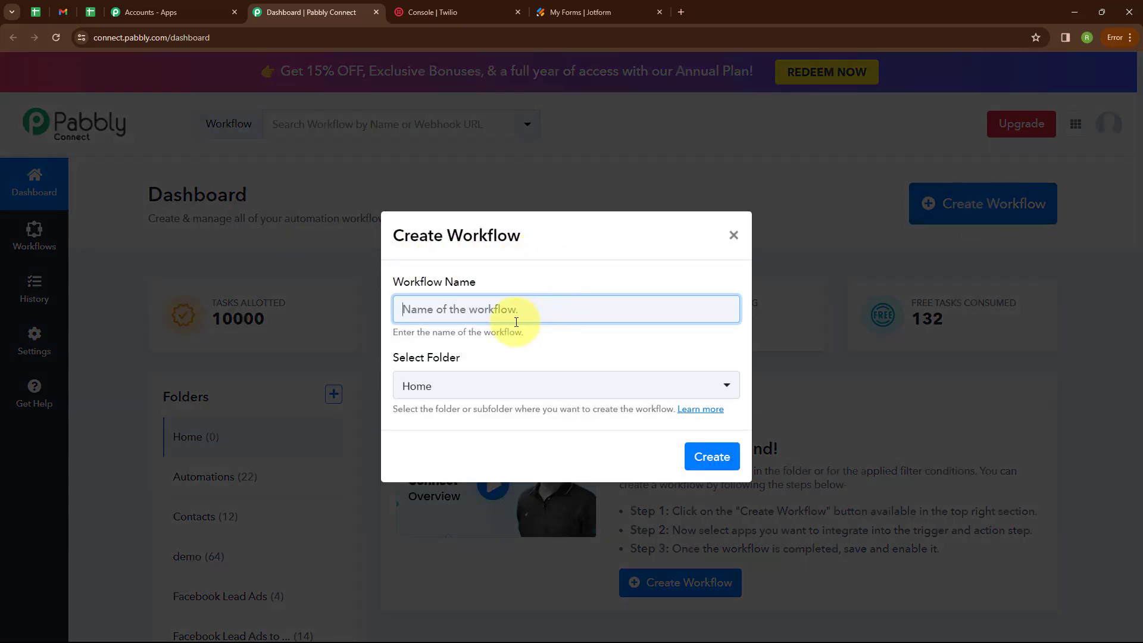
pyautogui.write('Send SMS on JotForm Submission')
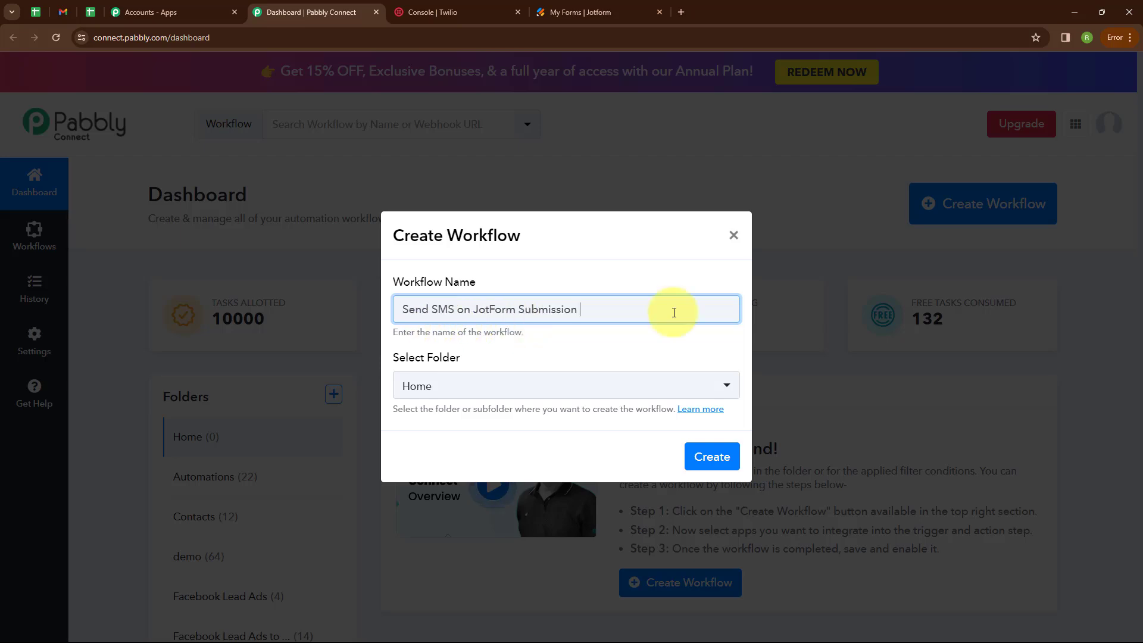
pyautogui.click(472, 388)
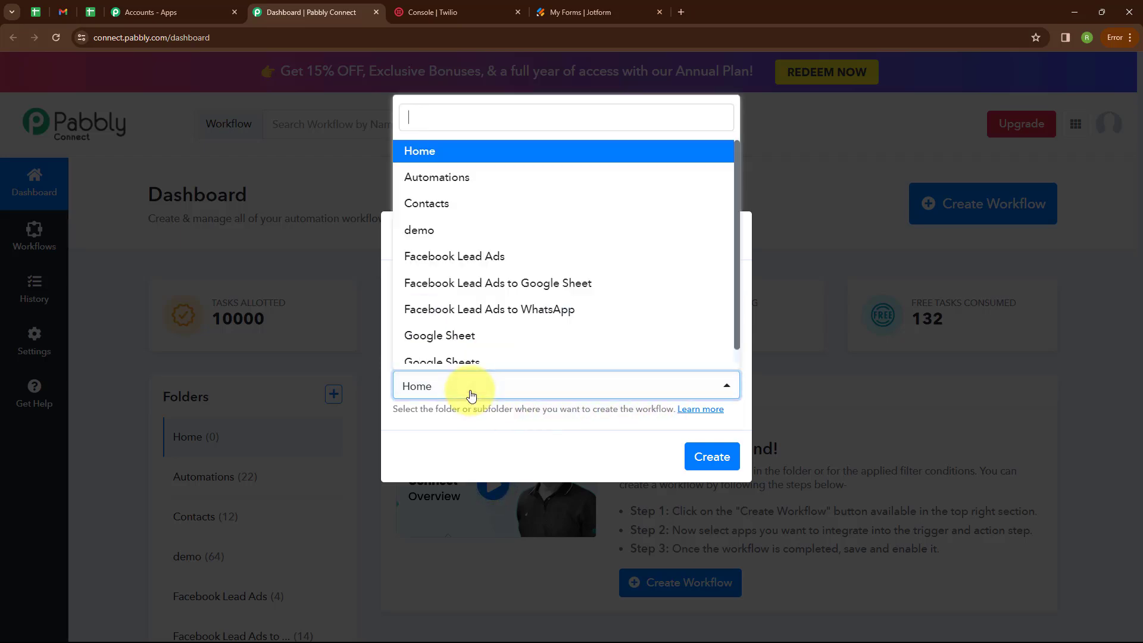
pyautogui.click(472, 178)
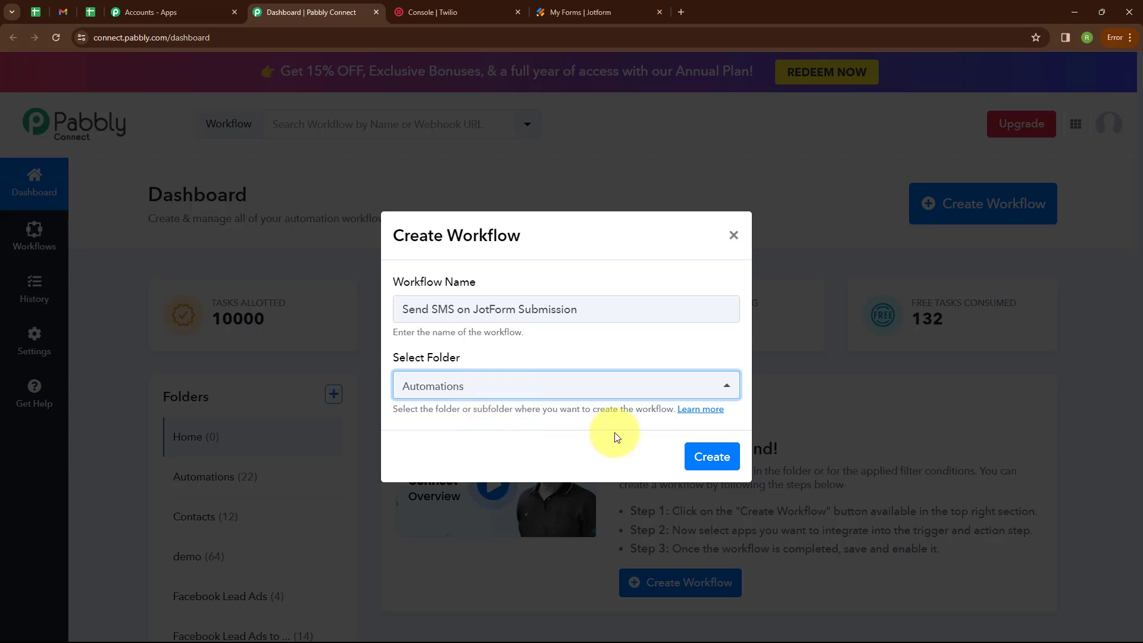
pyautogui.click(709, 458)
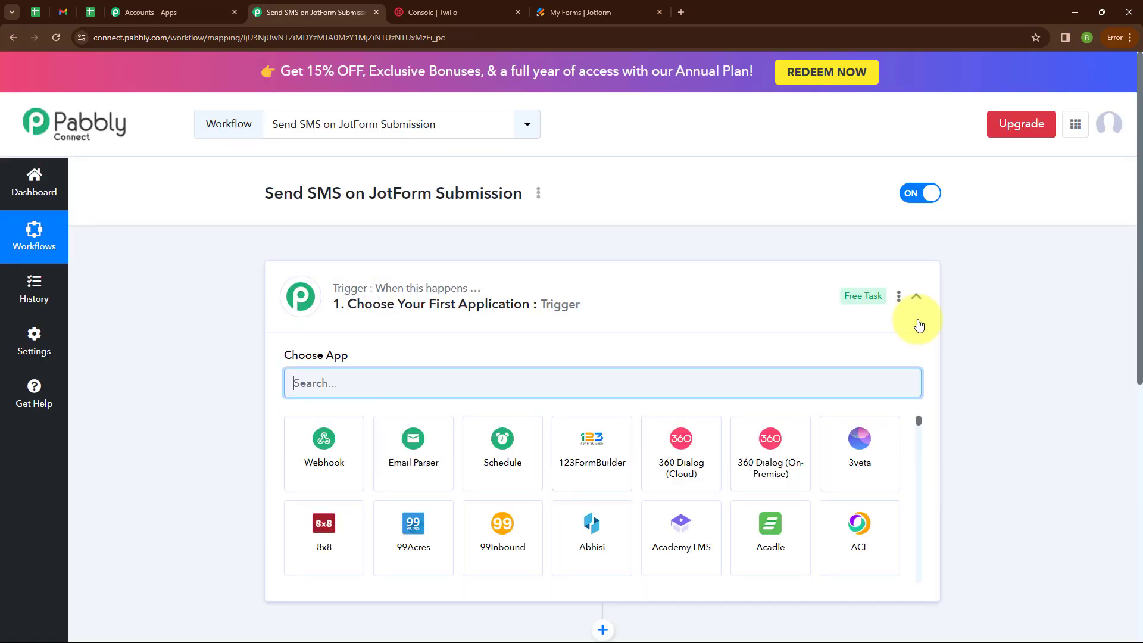
# - Set the trigger app to Jotform with the New Response event, then switch to Jotform's forms list
pyautogui.click(915, 296)
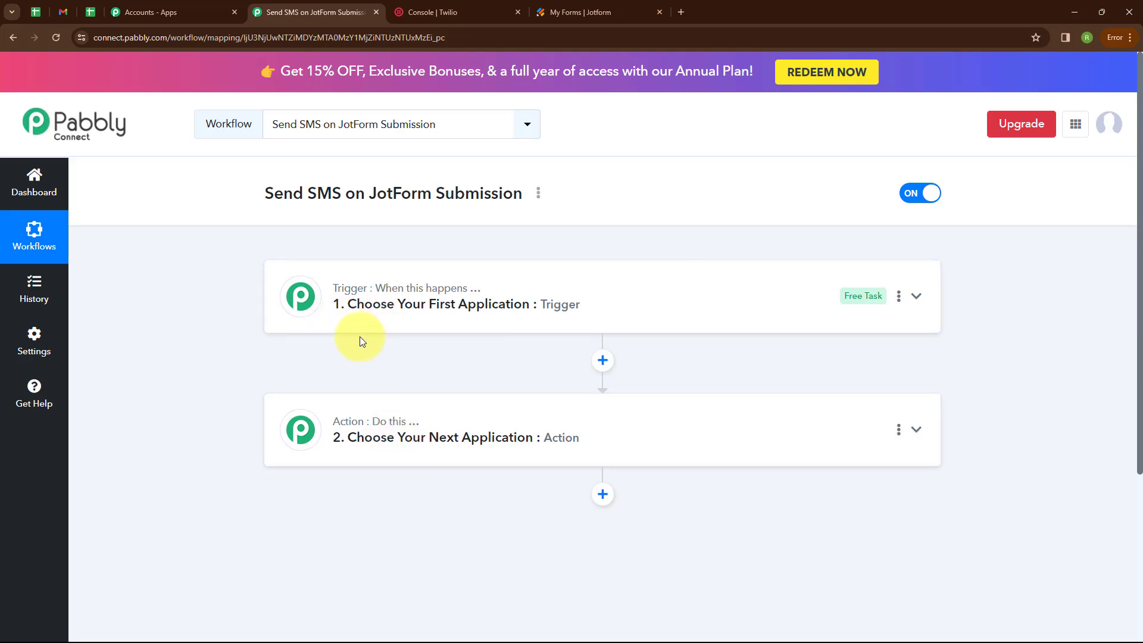
pyautogui.click(916, 297)
pyautogui.click(300, 382)
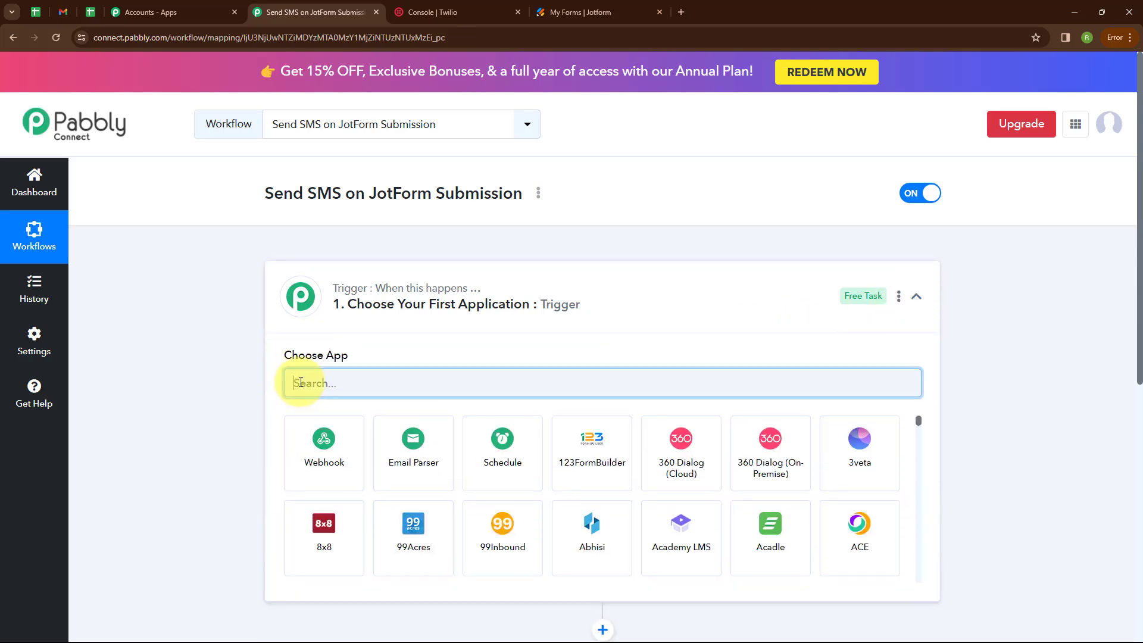
pyautogui.write('Jot')
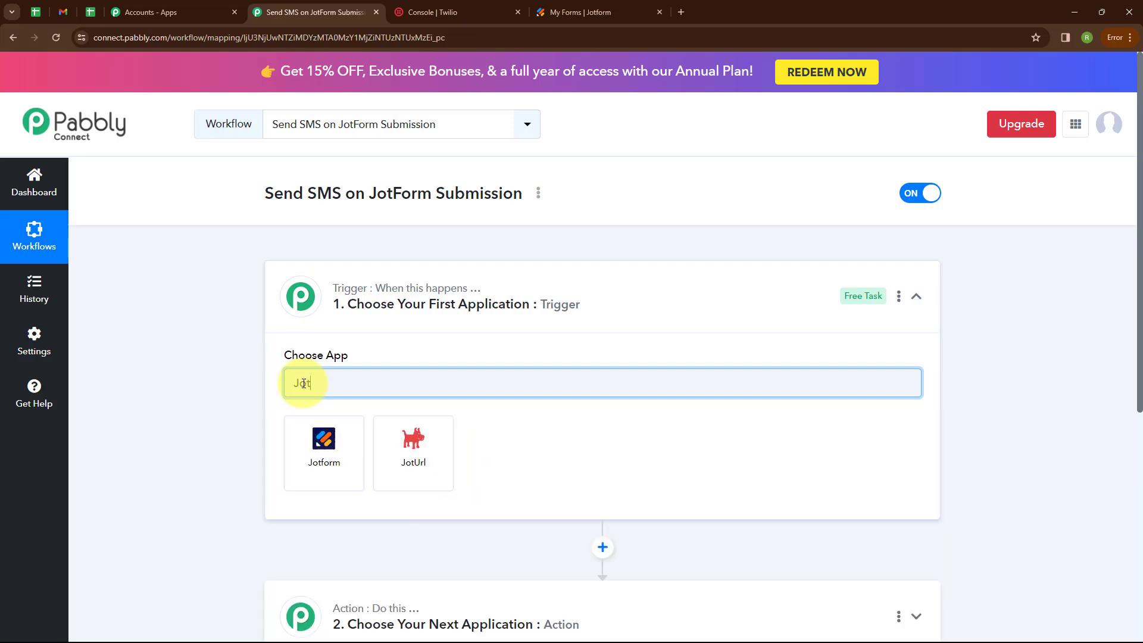
pyautogui.click(323, 470)
pyautogui.click(345, 451)
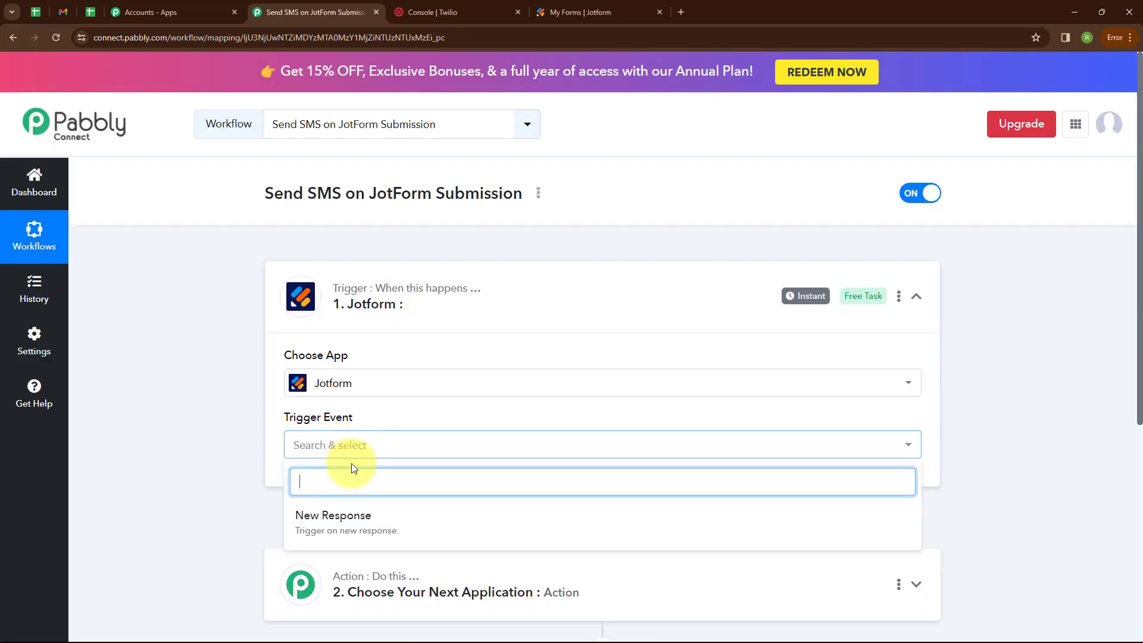
pyautogui.click(353, 523)
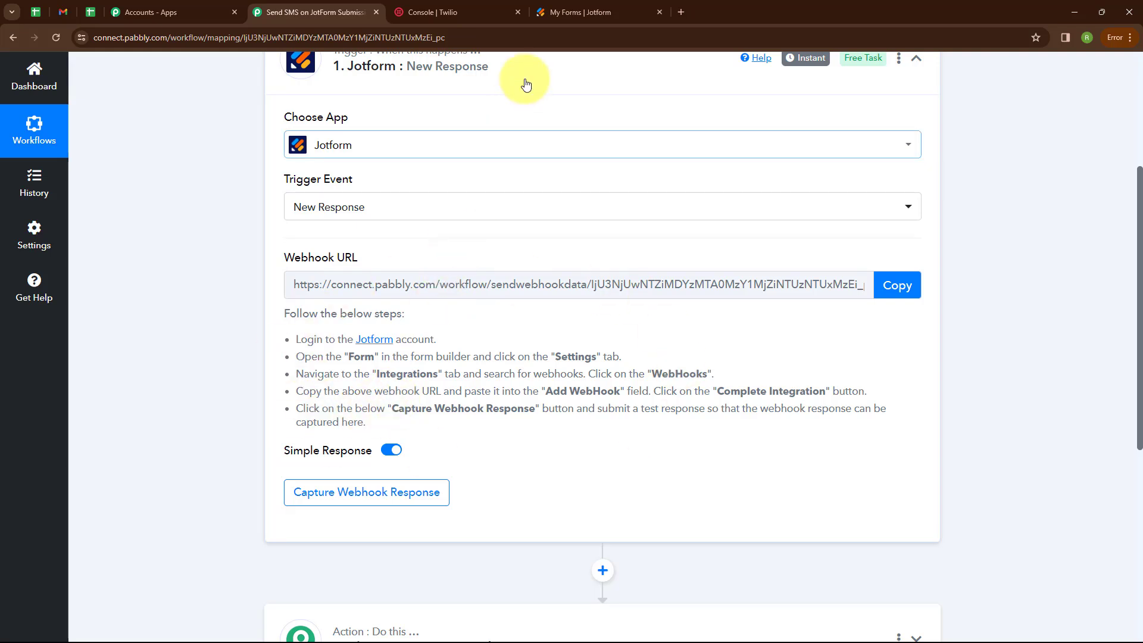
pyautogui.click(552, 10)
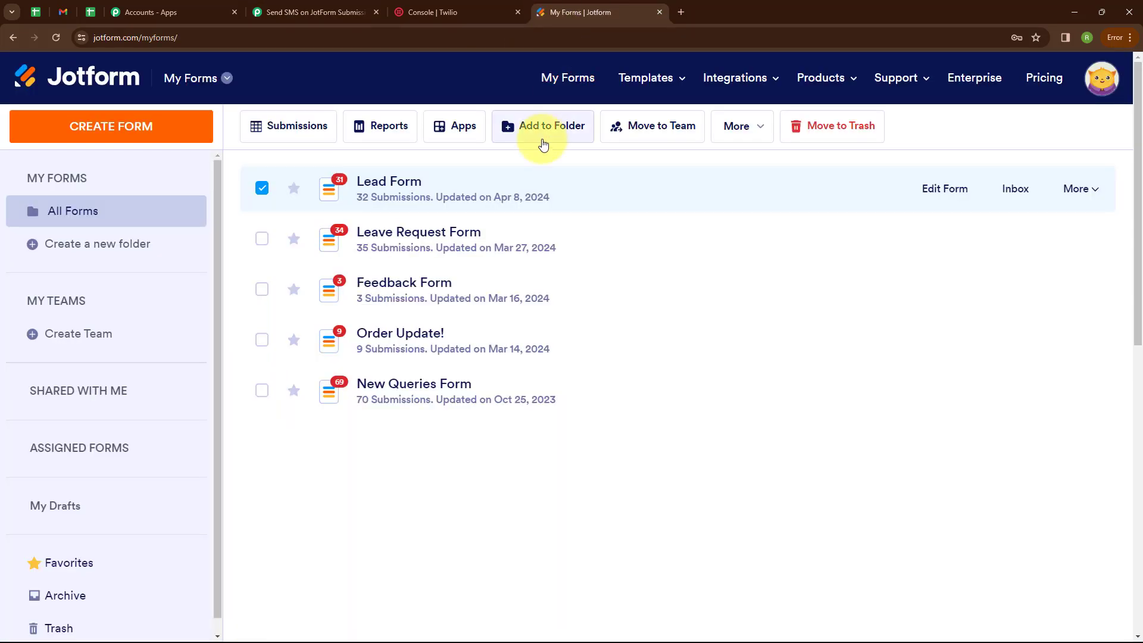
# - Open the Lead Form's WebHooks integration in its settings and clear the old webhook address
pyautogui.click(1077, 194)
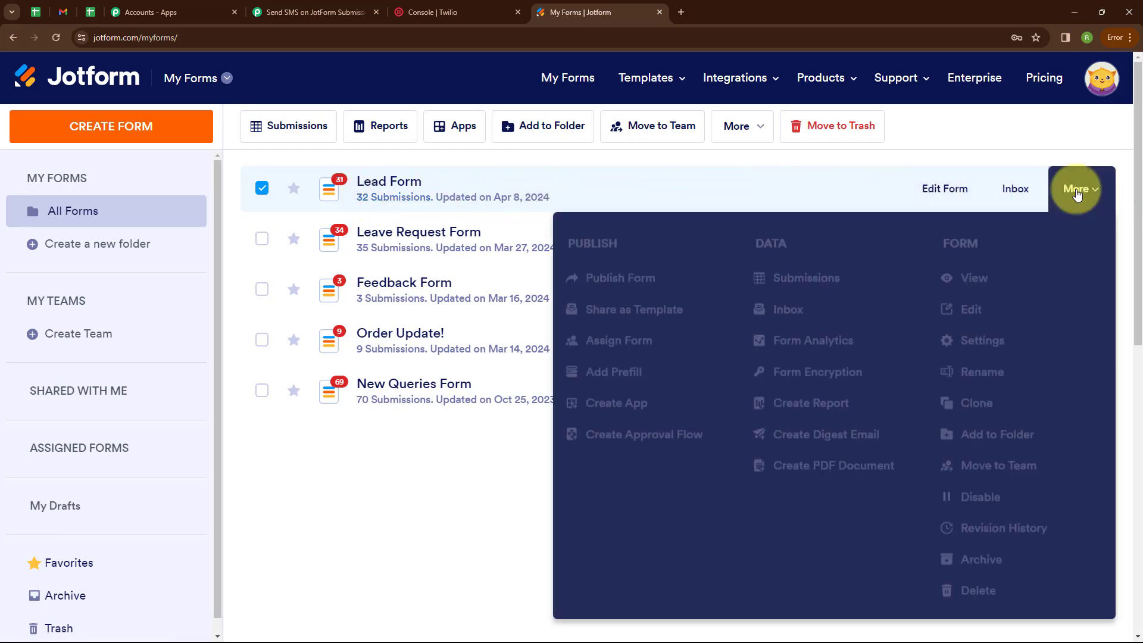
pyautogui.click(979, 331)
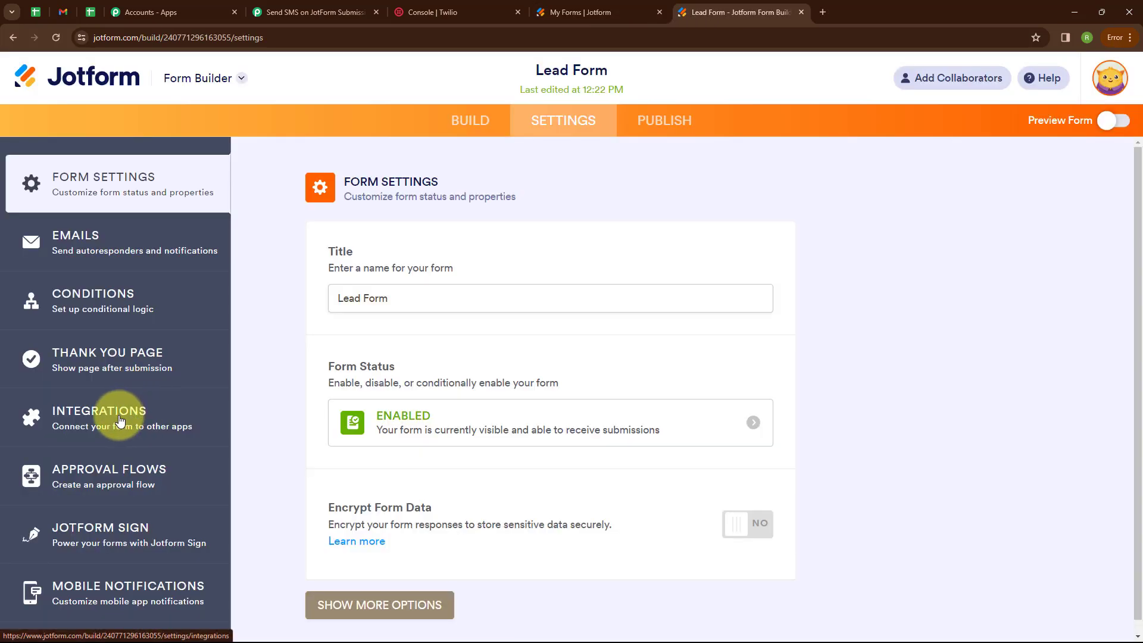
pyautogui.click(120, 420)
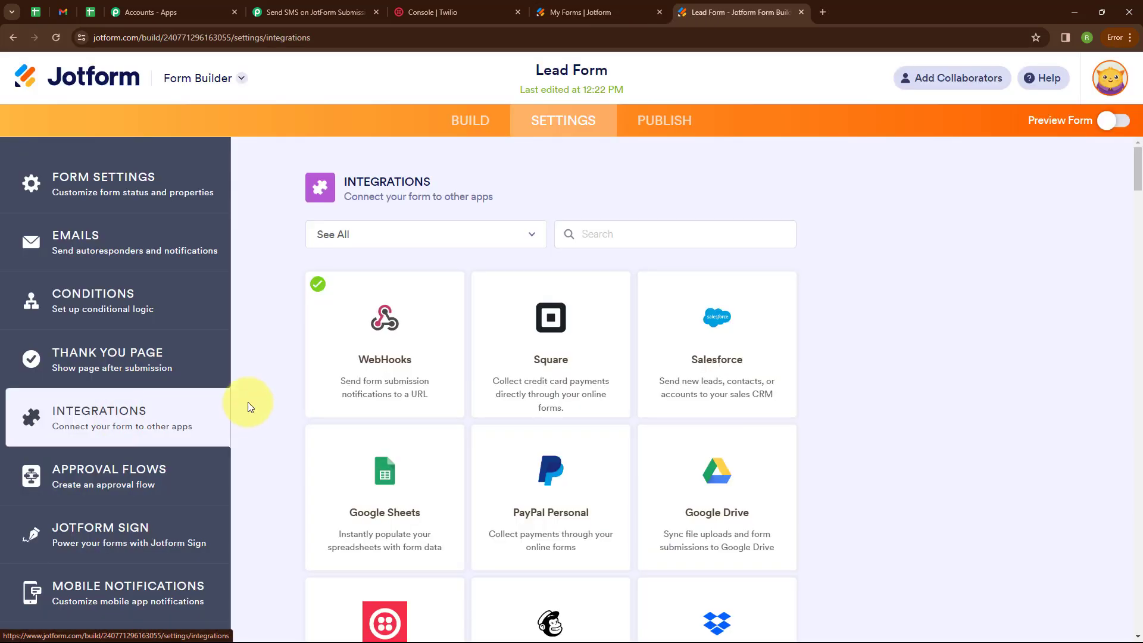
pyautogui.click(383, 342)
pyautogui.click(733, 490)
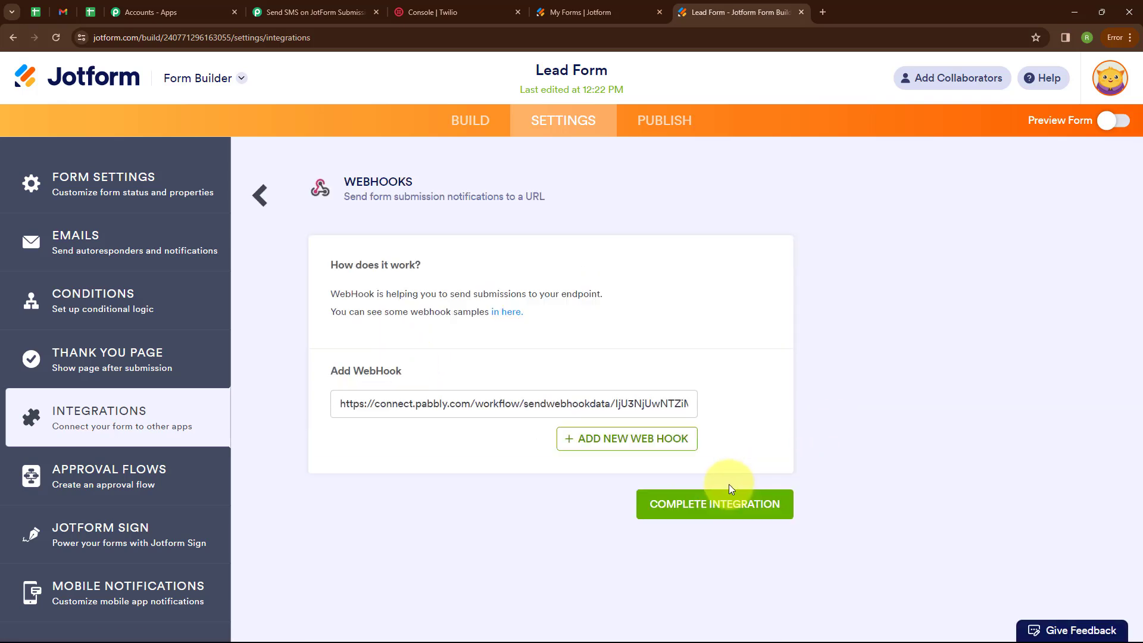
pyautogui.tripleClick(341, 403)
pyautogui.press('BackSpace')
# - Paste the copied Pabbly webhook URL into the Lead Form webhook, complete the integration and finish
pyautogui.click(321, 8)
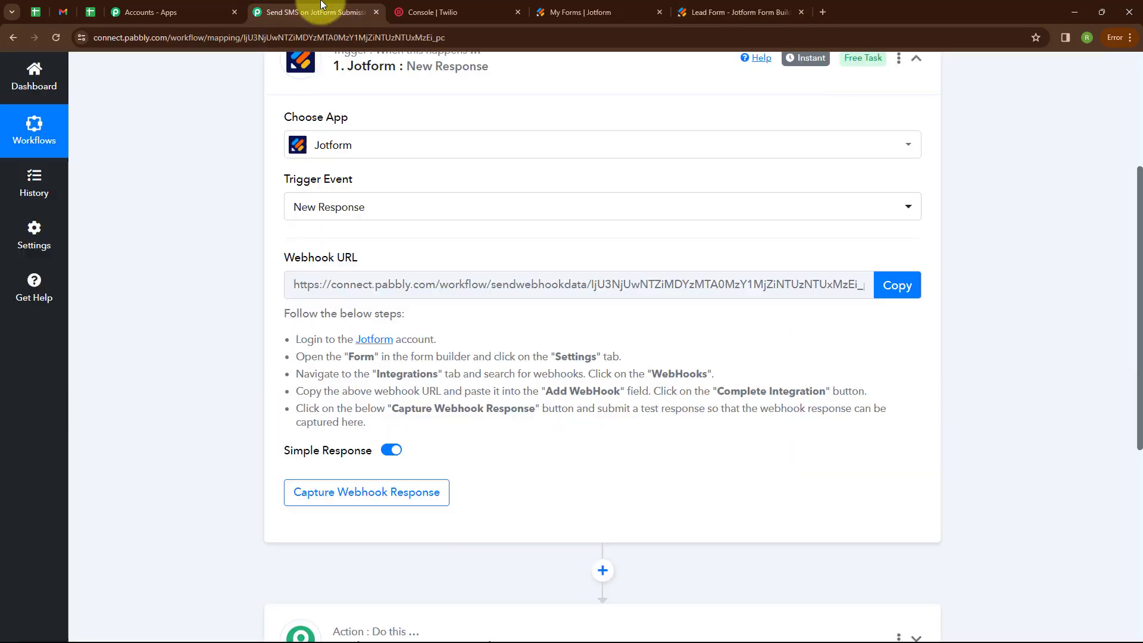
pyautogui.click(899, 290)
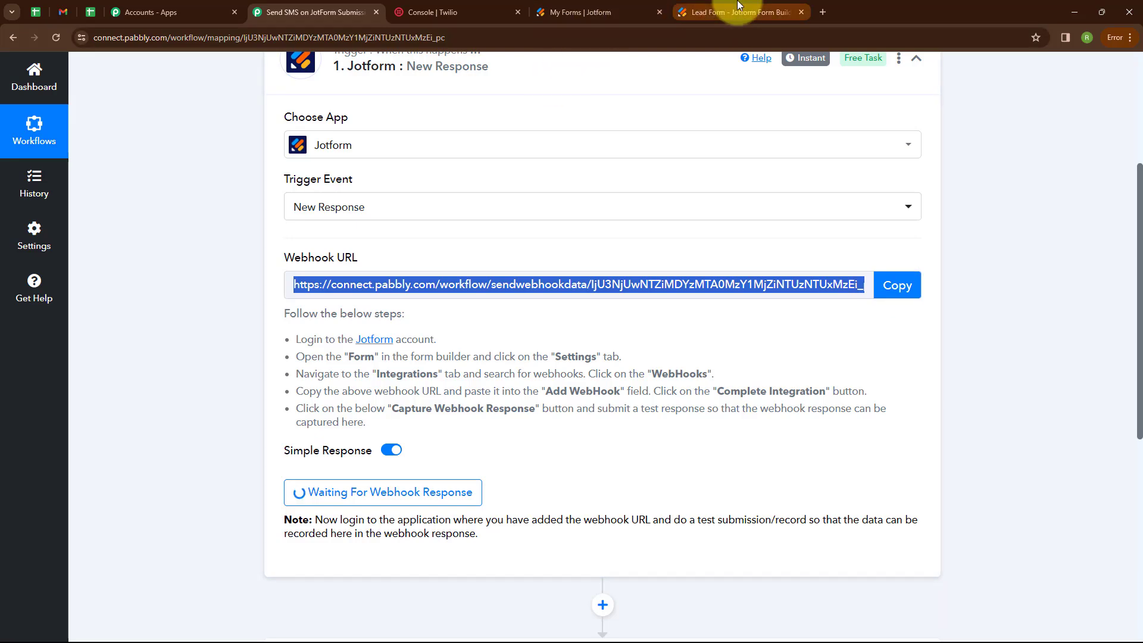
pyautogui.click(740, 11)
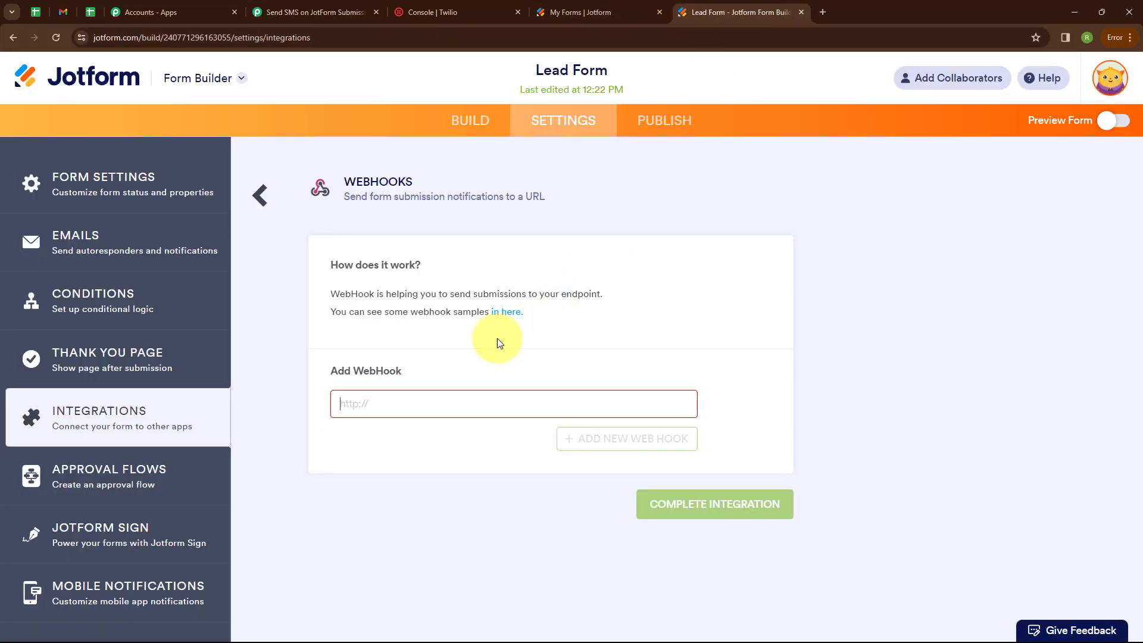
pyautogui.hotkey('ctrl', 'v')
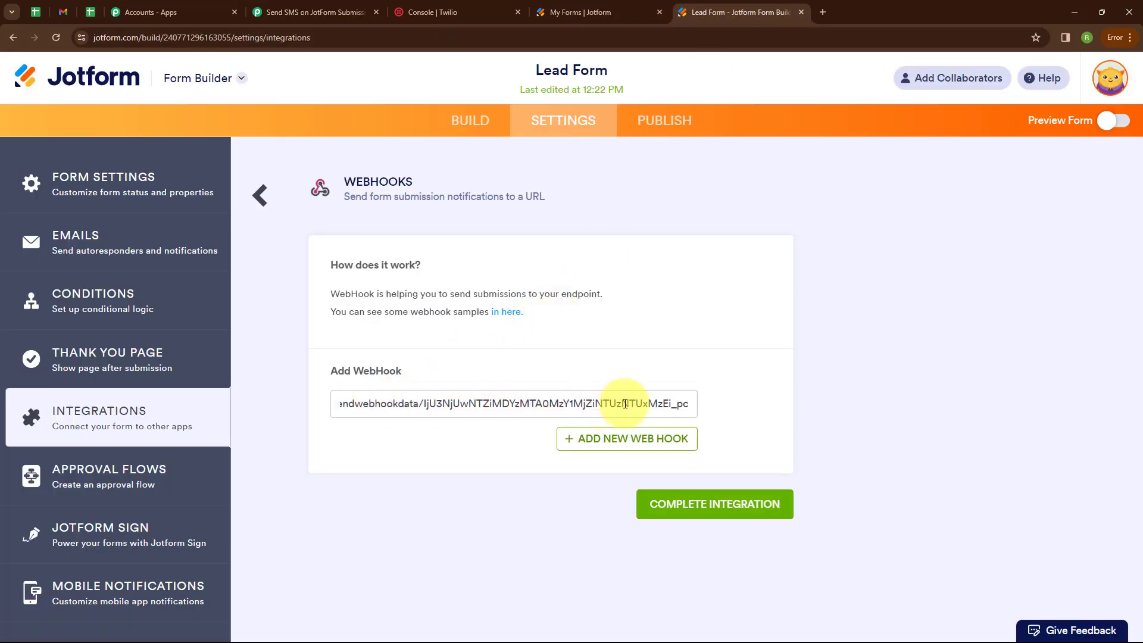
pyautogui.click(668, 508)
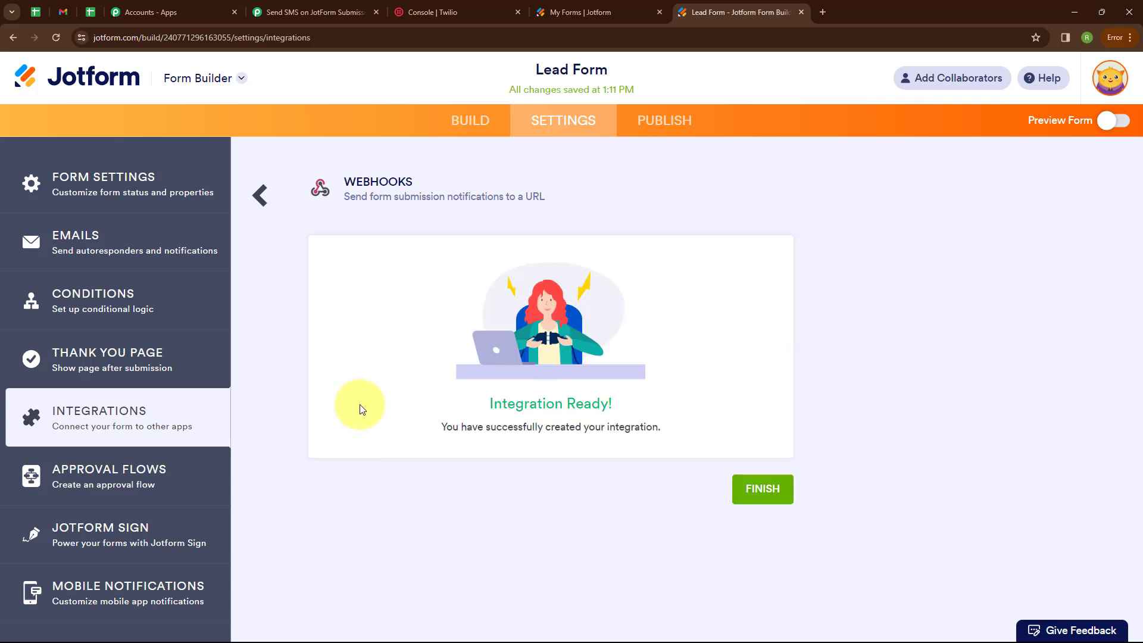
pyautogui.click(762, 489)
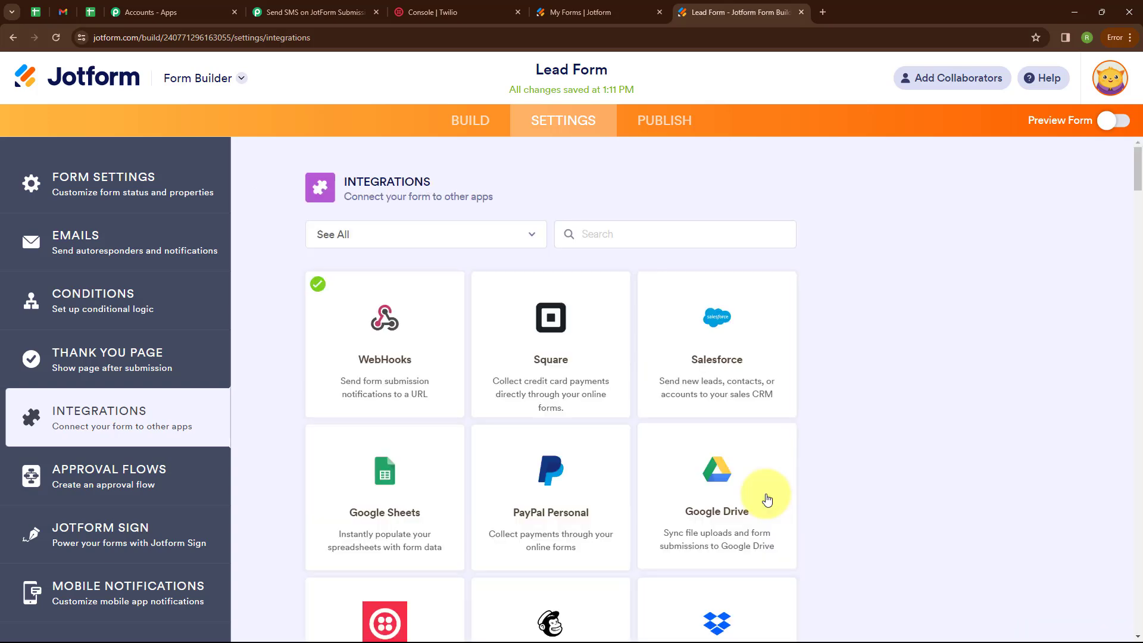
# - Have the Pabbly Jotform trigger capture the webhook response, then return to Jotform's My Forms list
pyautogui.click(315, 11)
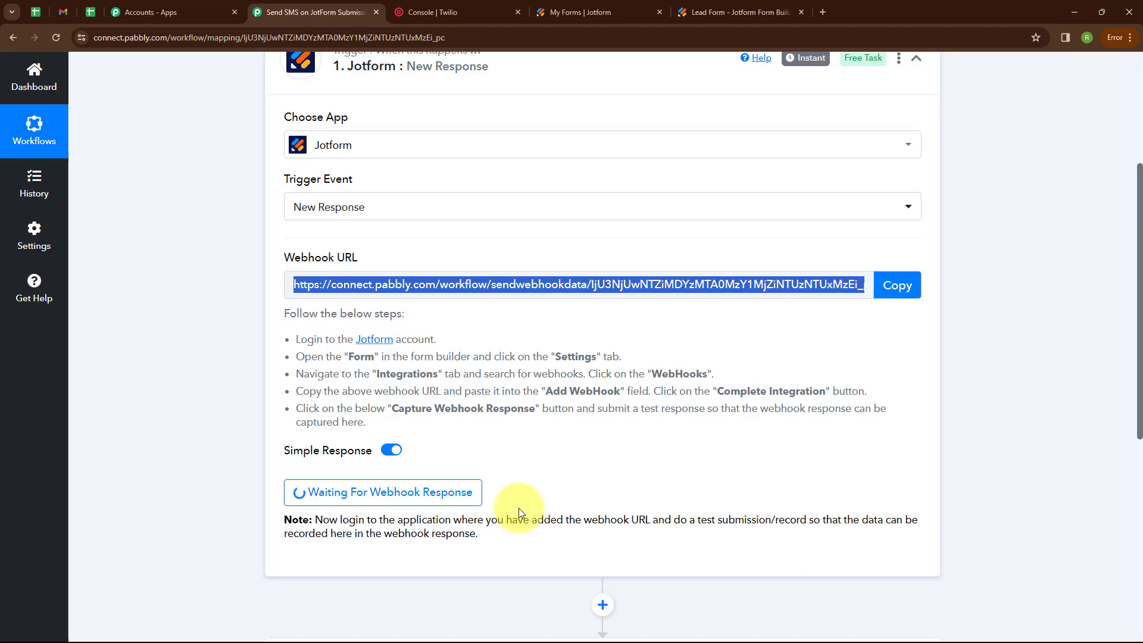
pyautogui.click(575, 7)
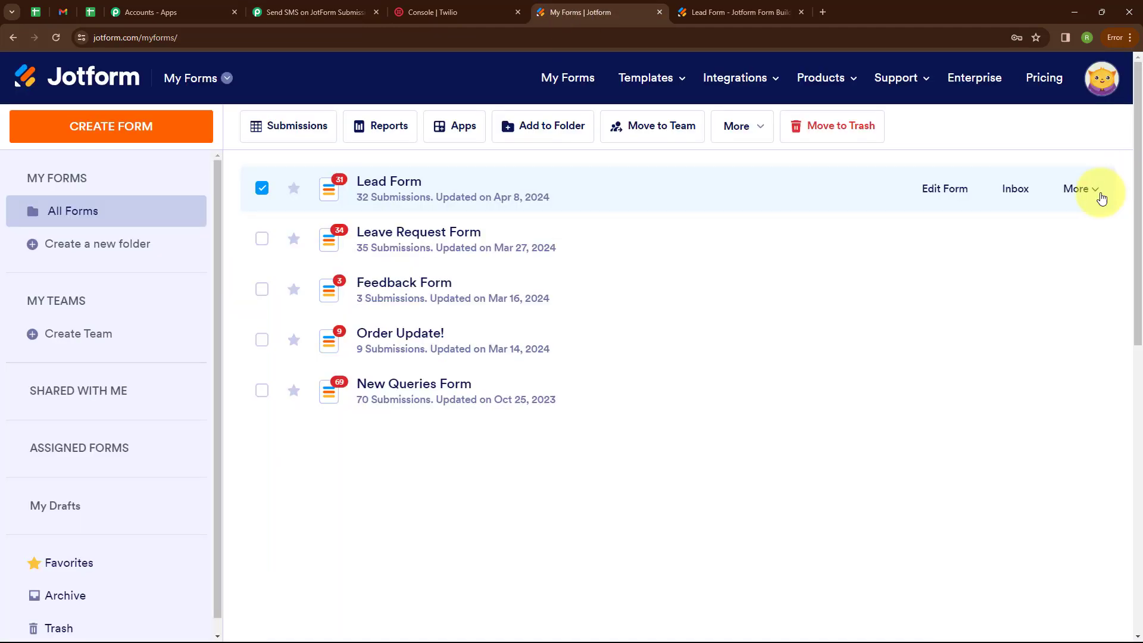
# - Open the live Lead Form and enter the test lead's first name, last name and +91 country code
pyautogui.click(1079, 189)
pyautogui.click(977, 265)
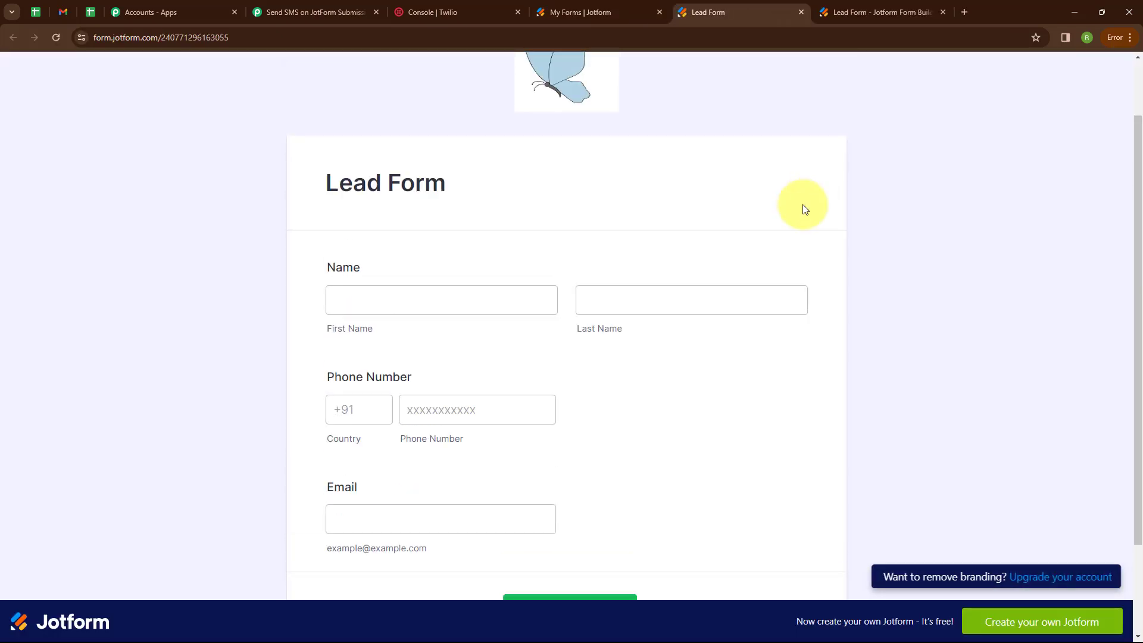
pyautogui.click(444, 298)
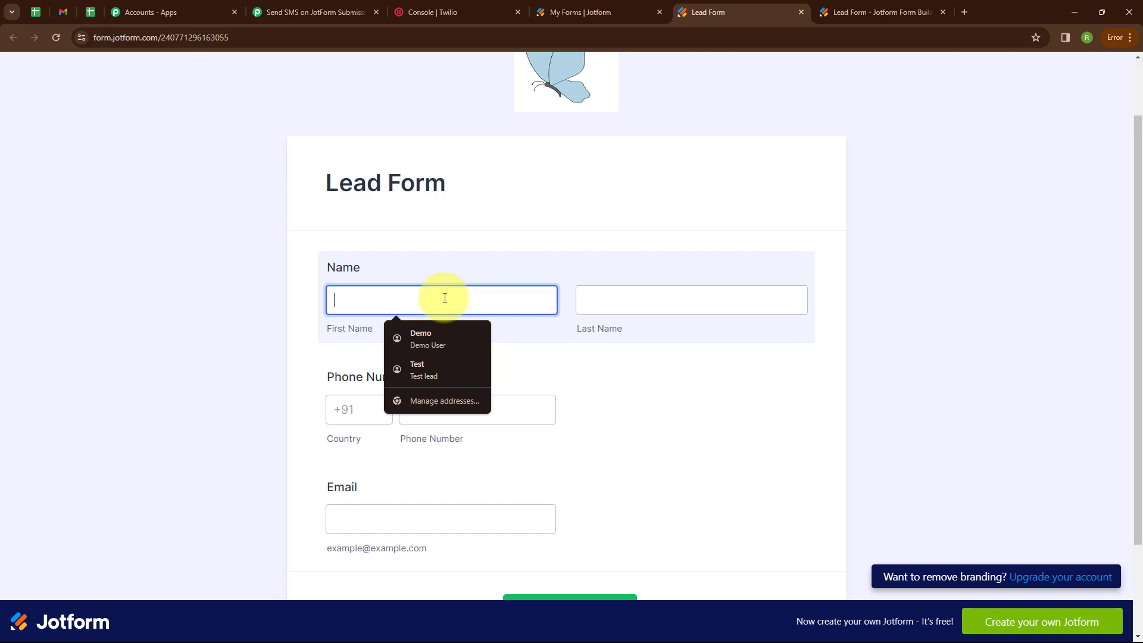
pyautogui.write('Dummy')
pyautogui.click(676, 305)
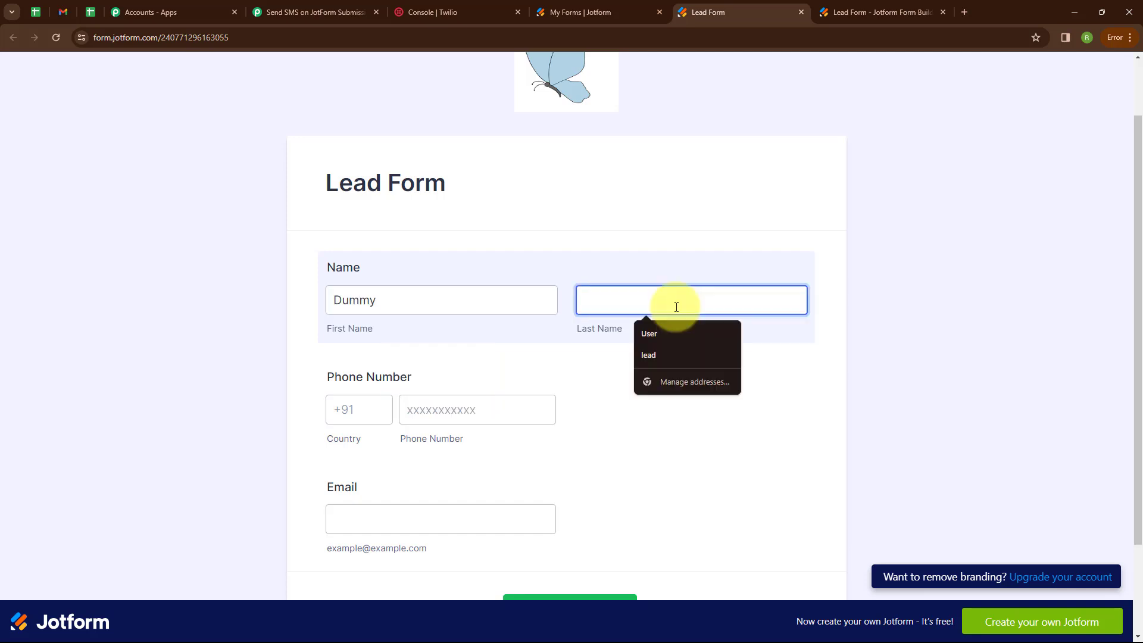
pyautogui.write('U')
pyautogui.scroll(-2, 369, 288)
pyautogui.click(368, 288)
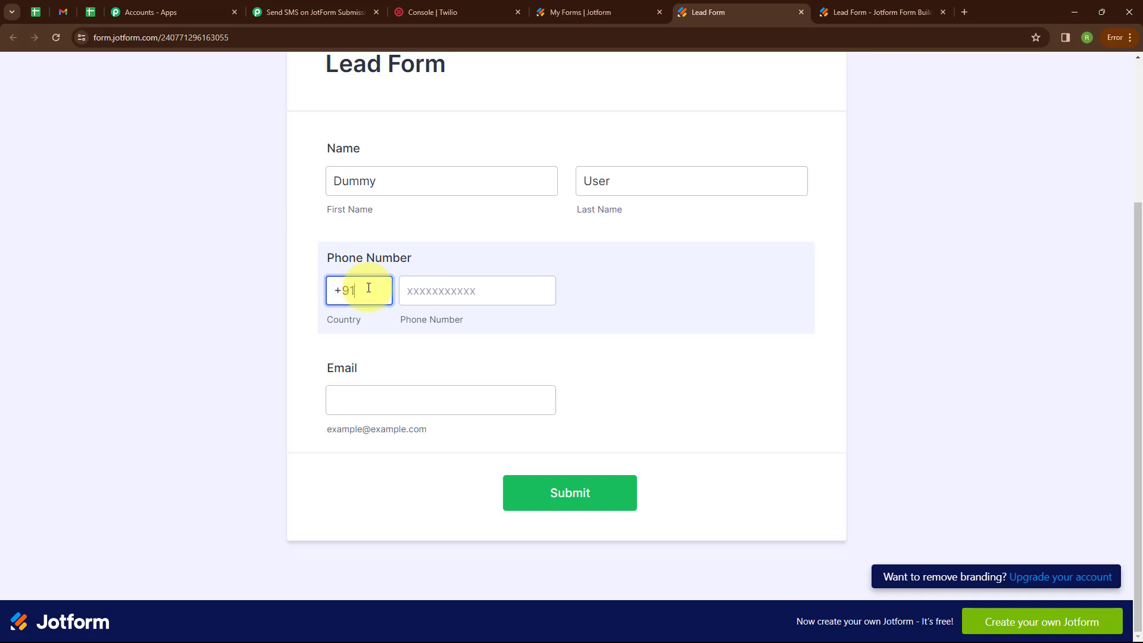
pyautogui.write('+91')
# - Enter the lead's phone number and e-mail, submit the form, and return to Pabbly
pyautogui.click(425, 291)
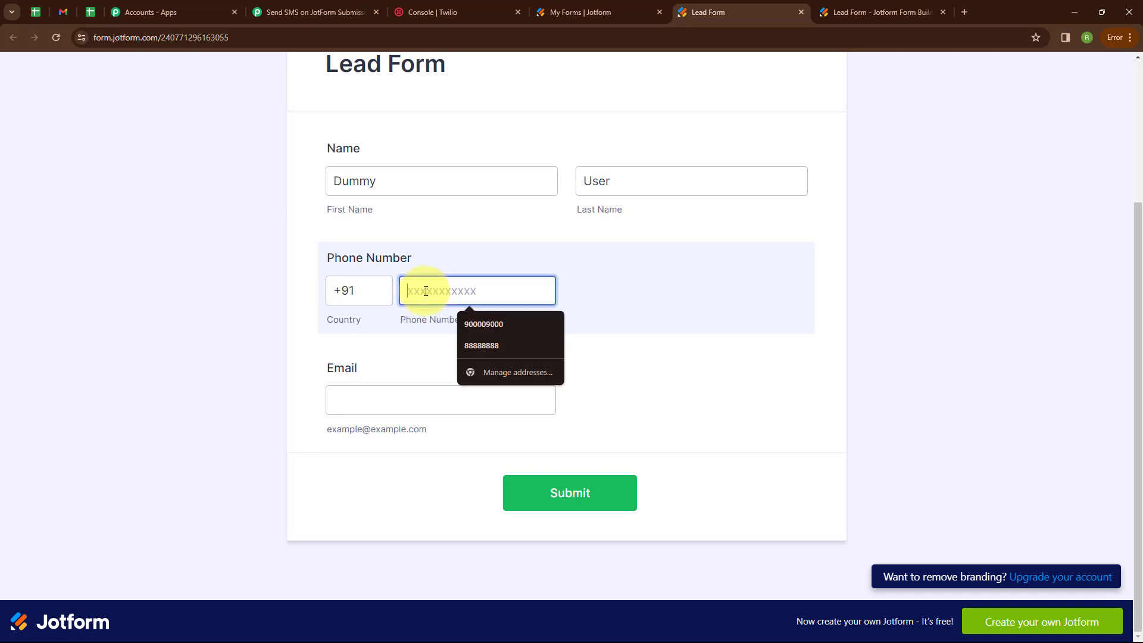
pyautogui.write('9898989889')
pyautogui.click(418, 408)
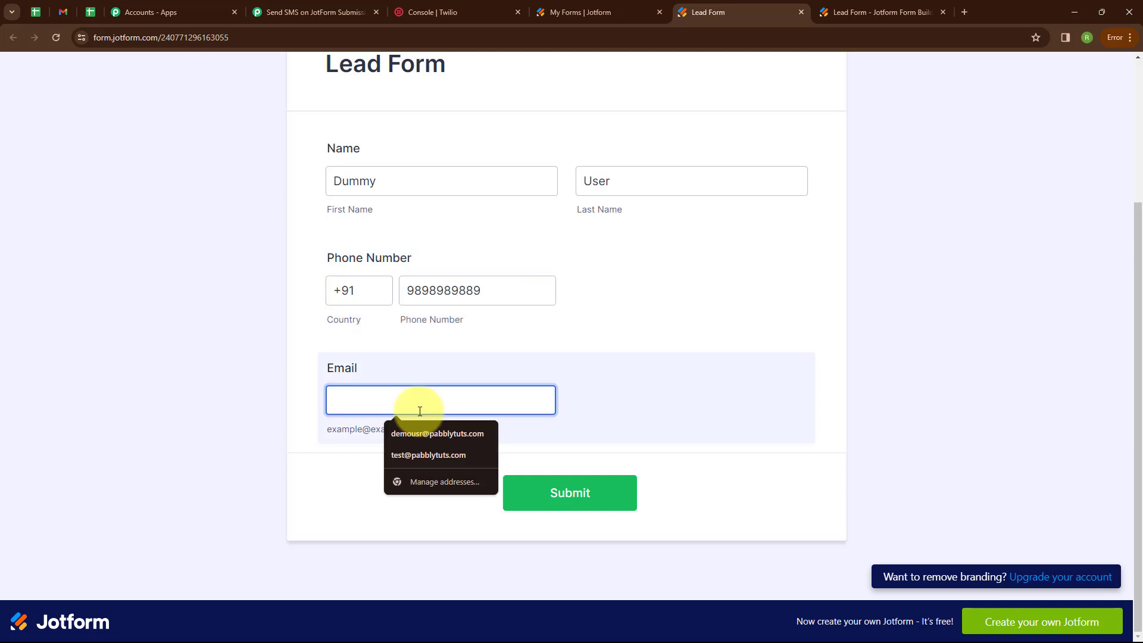
pyautogui.write('dummy@pabbl')
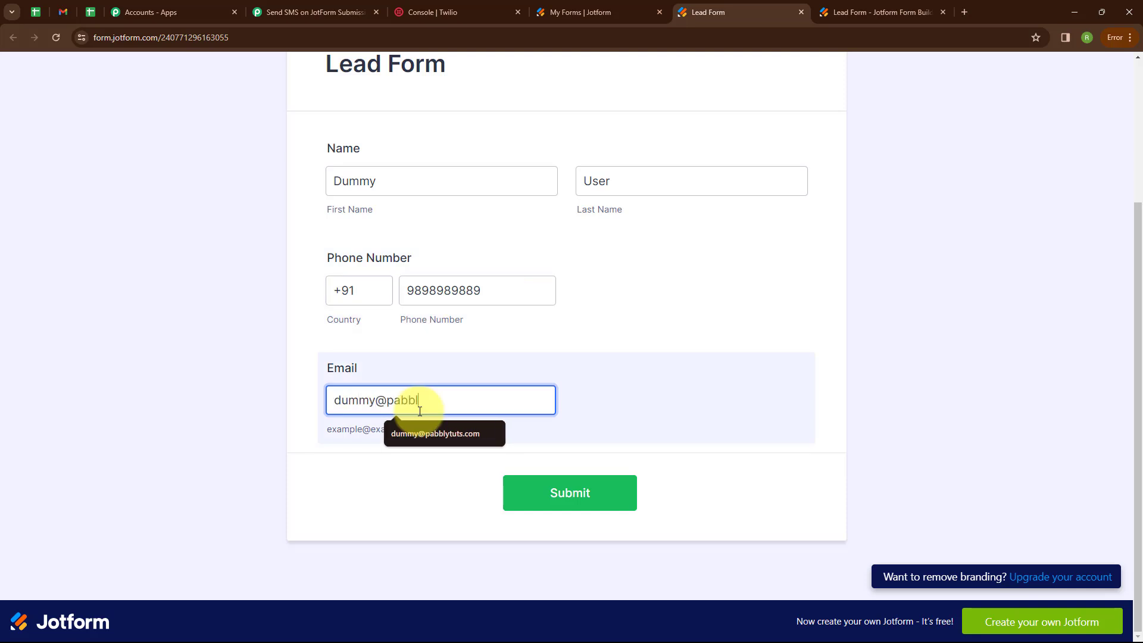
pyautogui.click(445, 433)
pyautogui.click(570, 493)
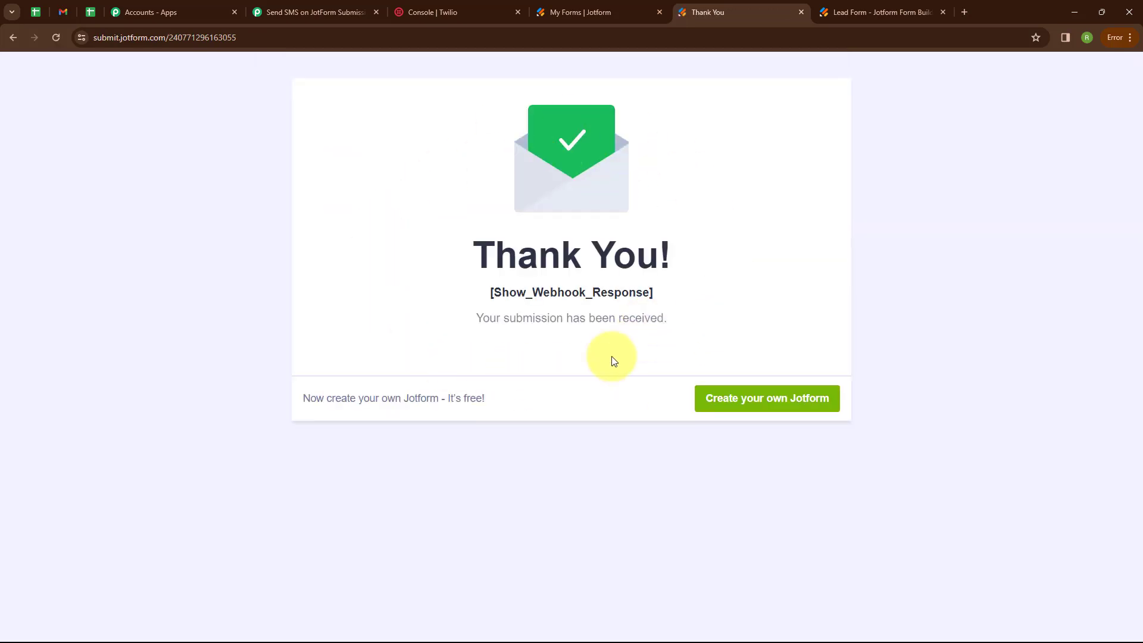
pyautogui.click(321, 6)
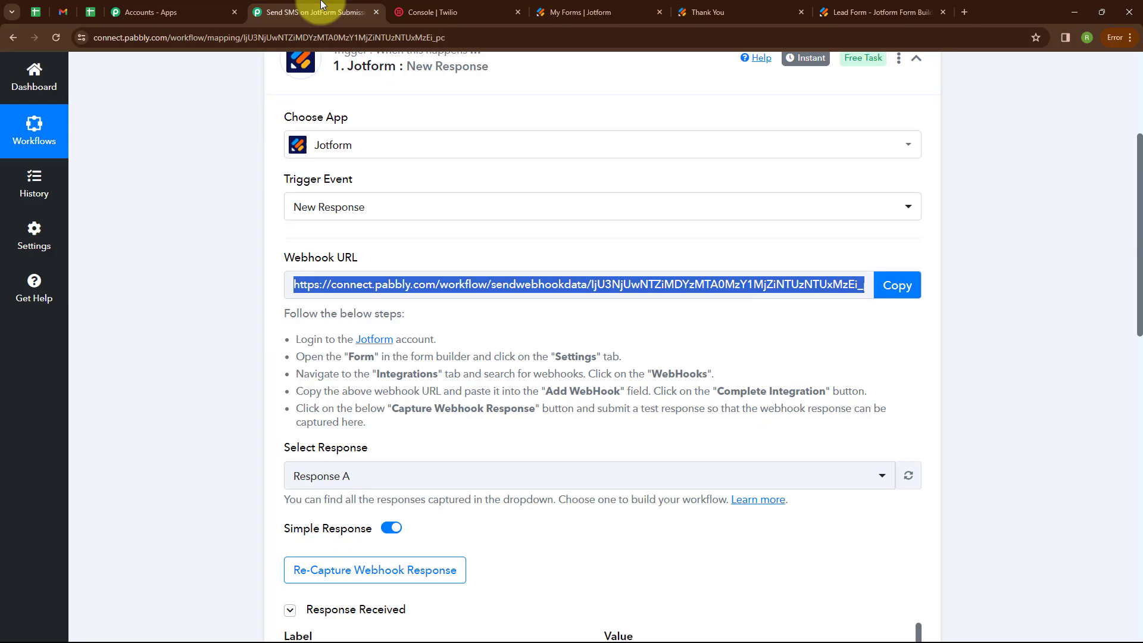
# - Review the captured Jotform response data and collapse the trigger step
pyautogui.scroll(-8, 658, 369)
pyautogui.scroll(-4, 732, 349)
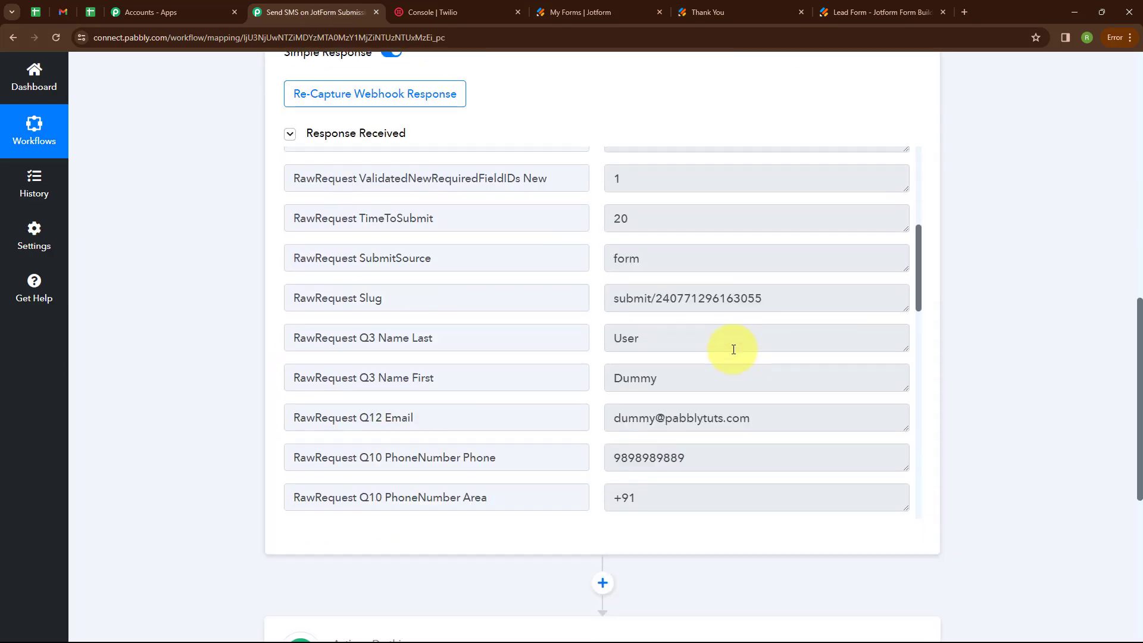
pyautogui.scroll(-3, 729, 344)
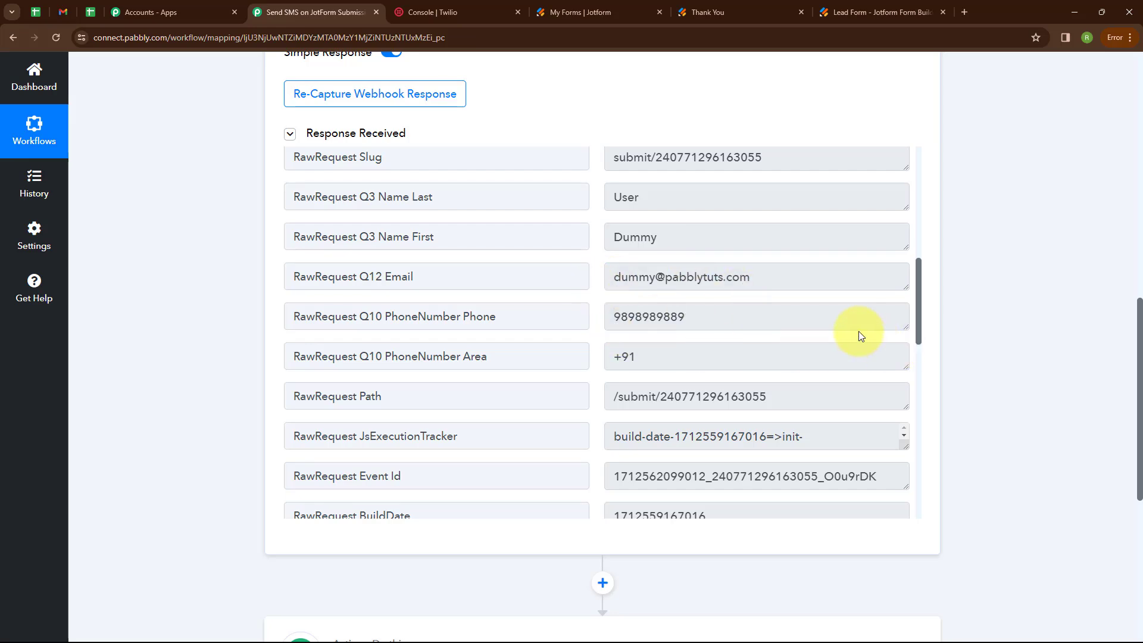
pyautogui.scroll(12, 791, 133)
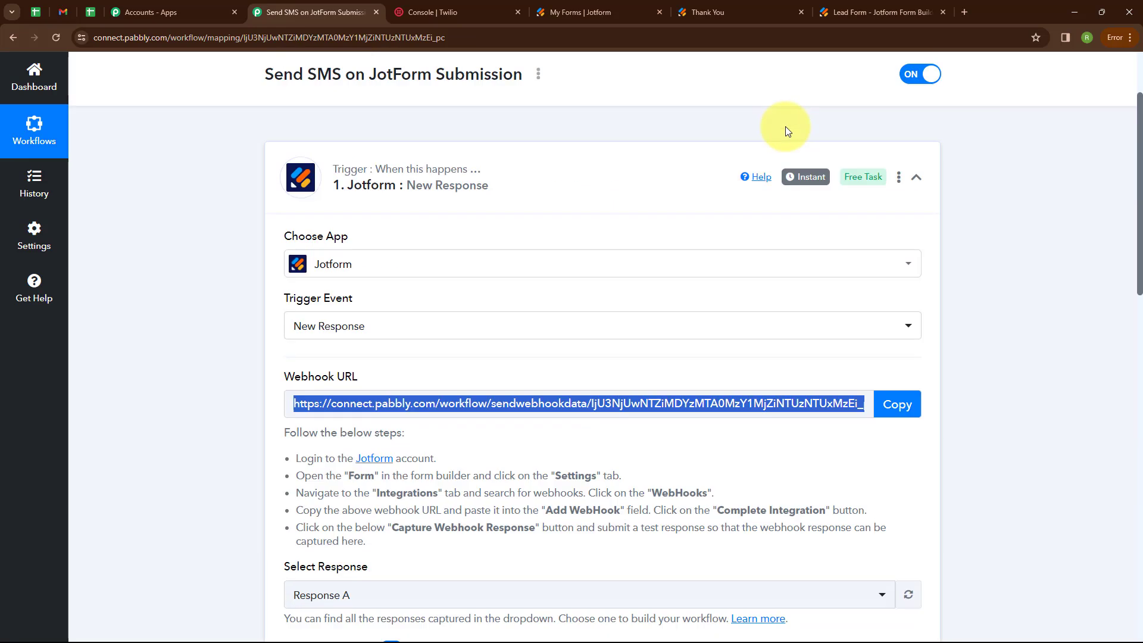
pyautogui.click(914, 297)
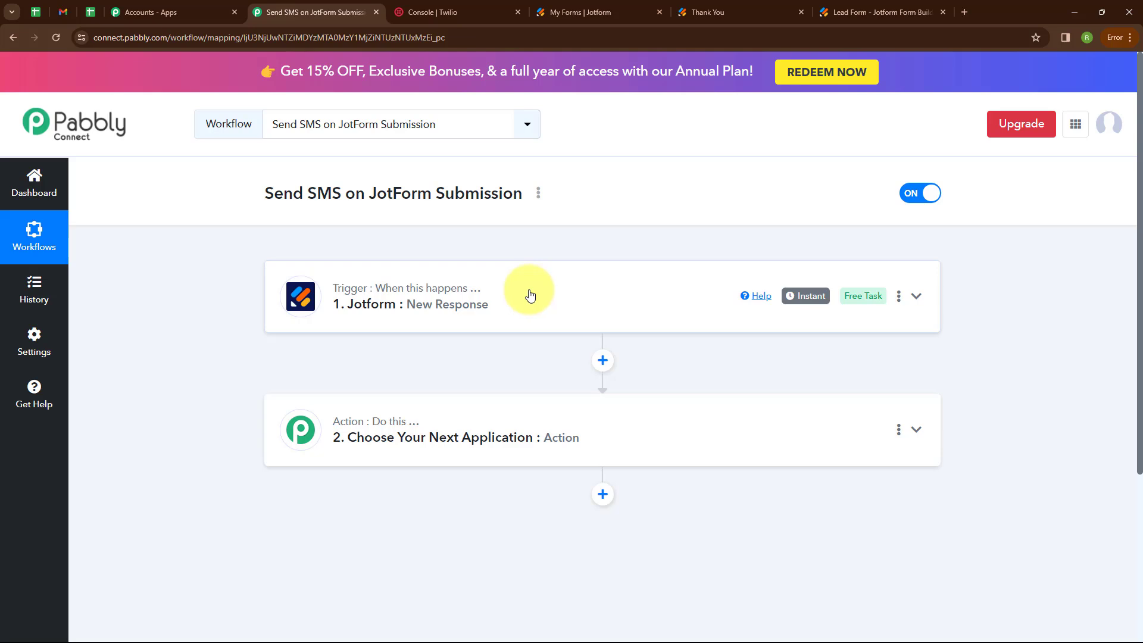
# - Set the action step to Twilio's Send SMS Message and bring up the account connection options
pyautogui.scroll(-2, 467, 305)
pyautogui.click(467, 305)
pyautogui.scroll(-2, 444, 304)
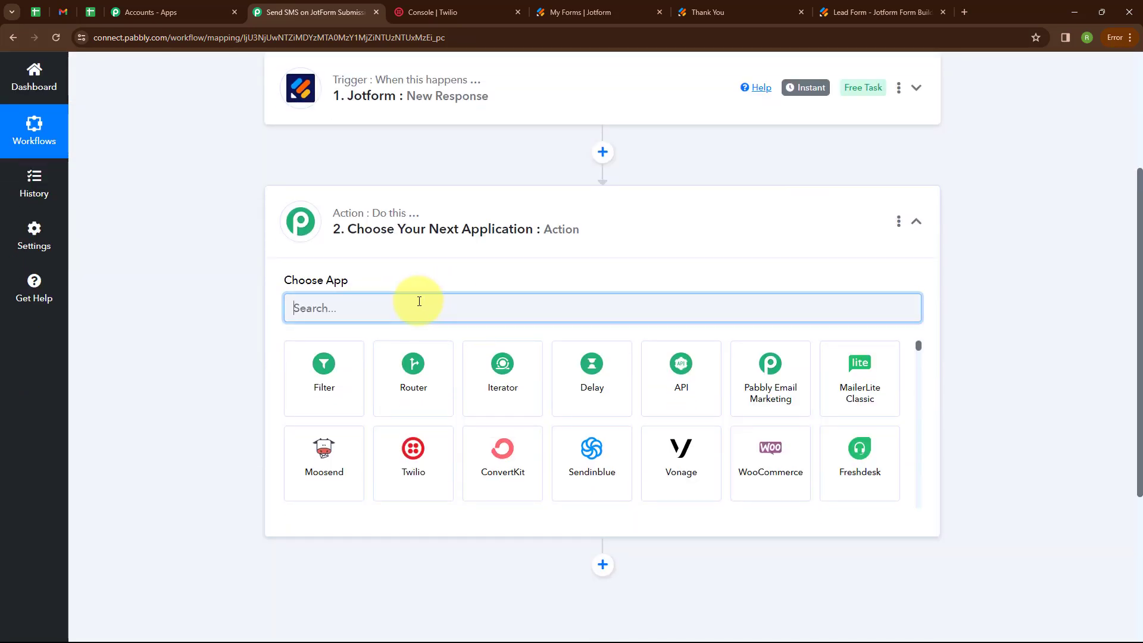
pyautogui.write('twi')
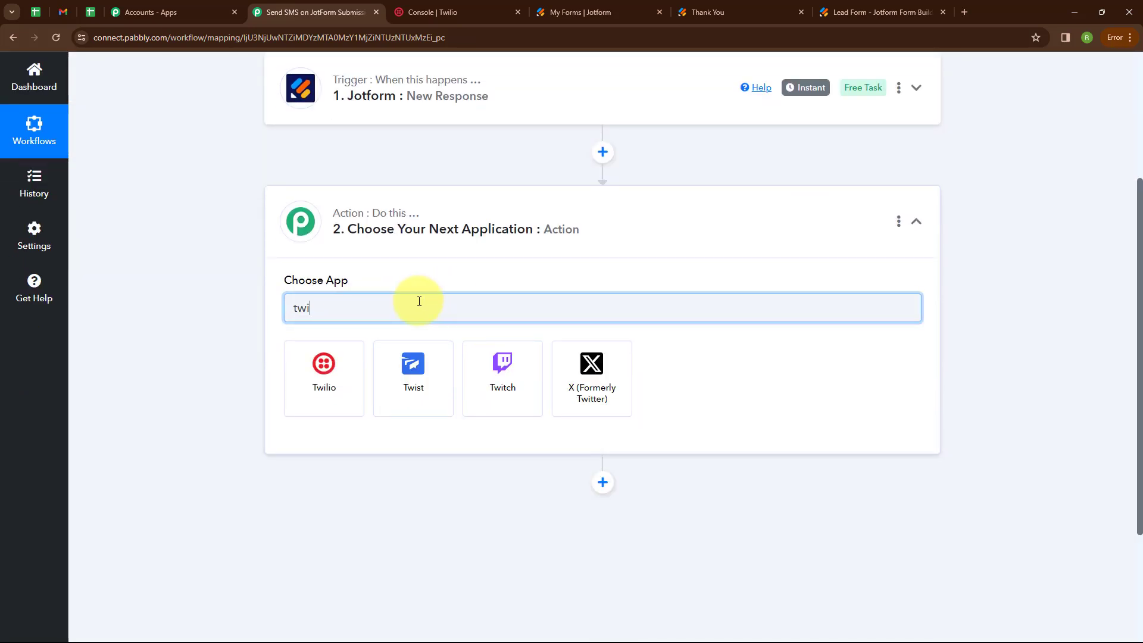
pyautogui.click(334, 389)
pyautogui.click(331, 374)
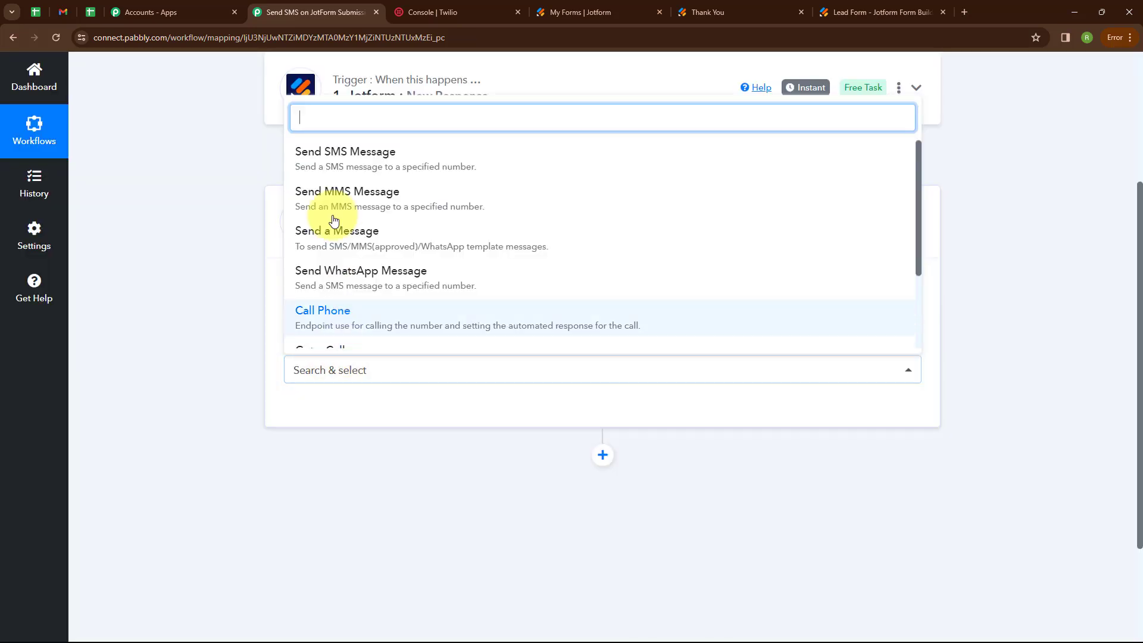
pyautogui.click(335, 172)
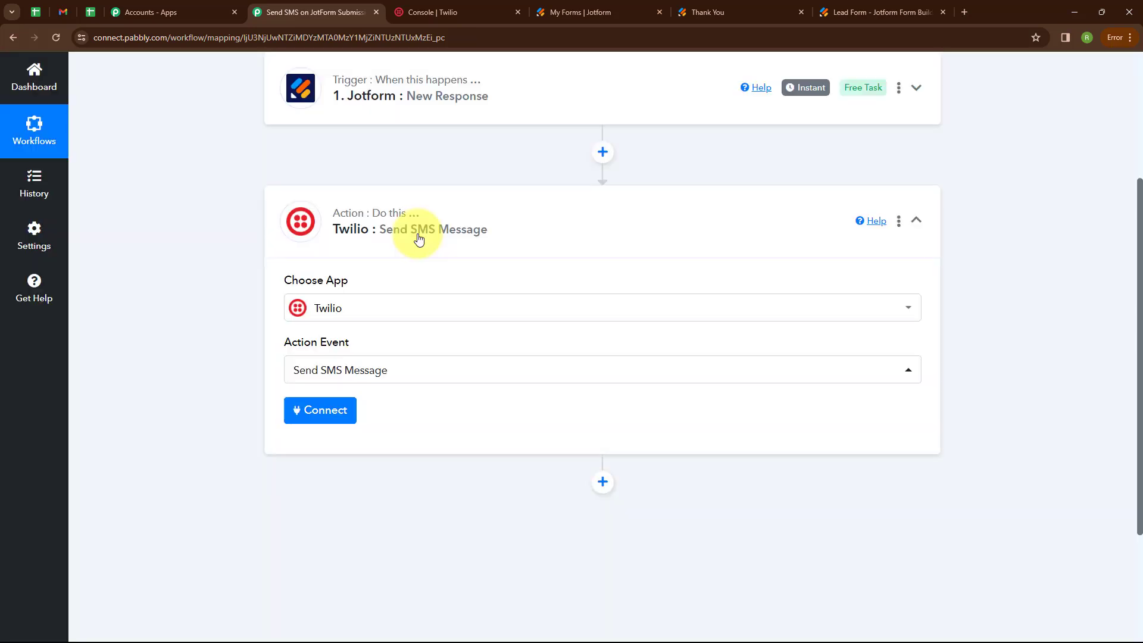
pyautogui.click(314, 418)
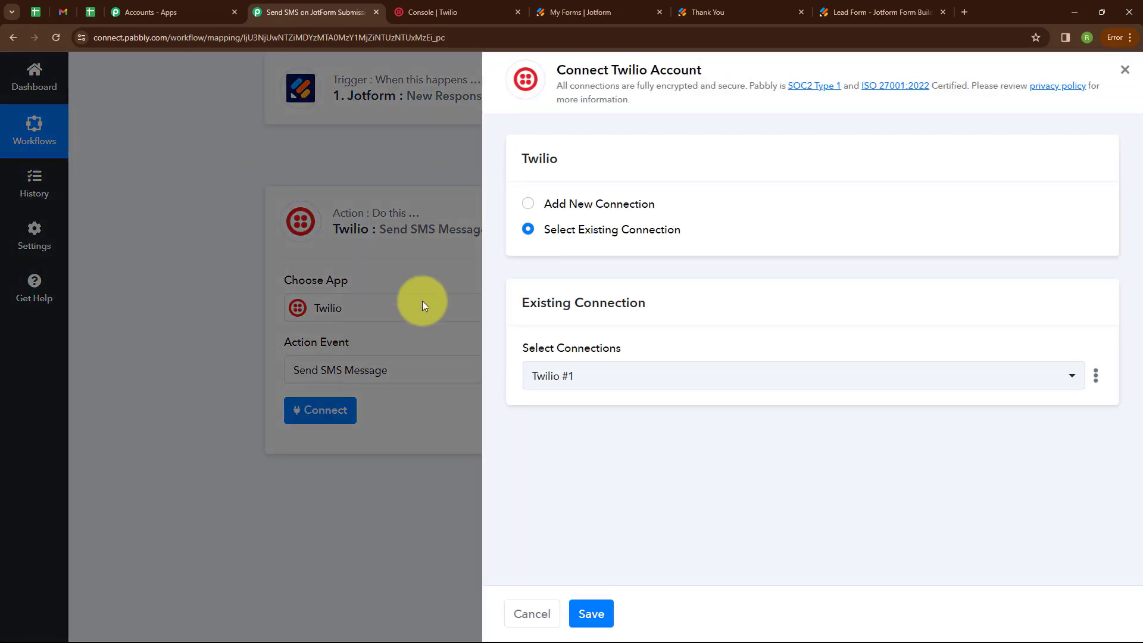
# - Choose Add New Connection and paste the Twilio console's Account SID into both SID fields
pyautogui.click(529, 205)
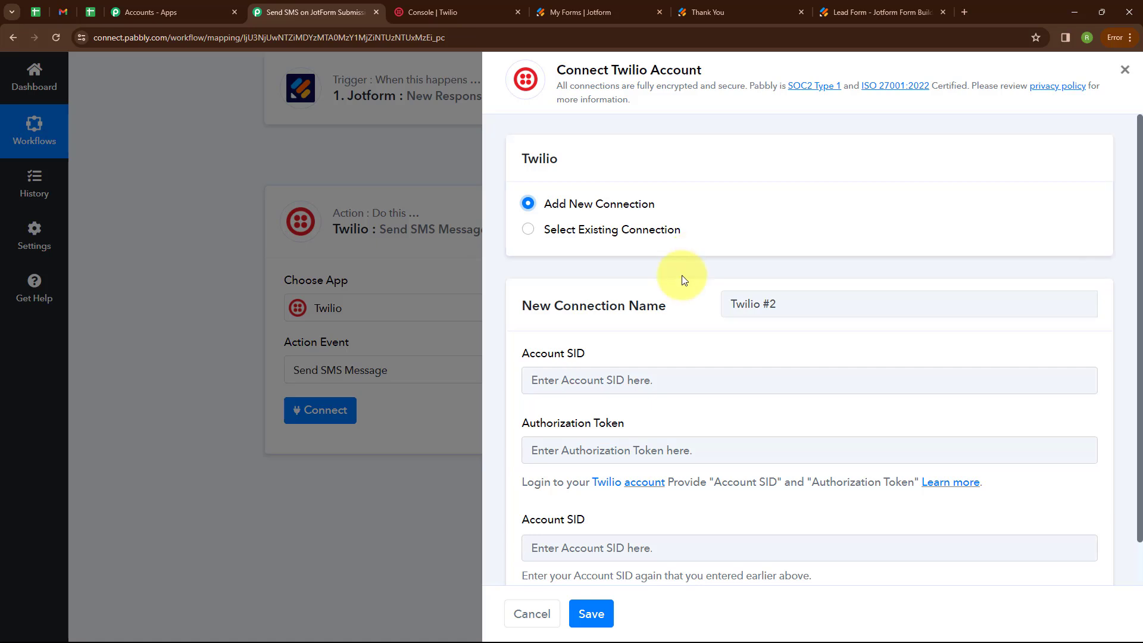
pyautogui.scroll(-1, 682, 275)
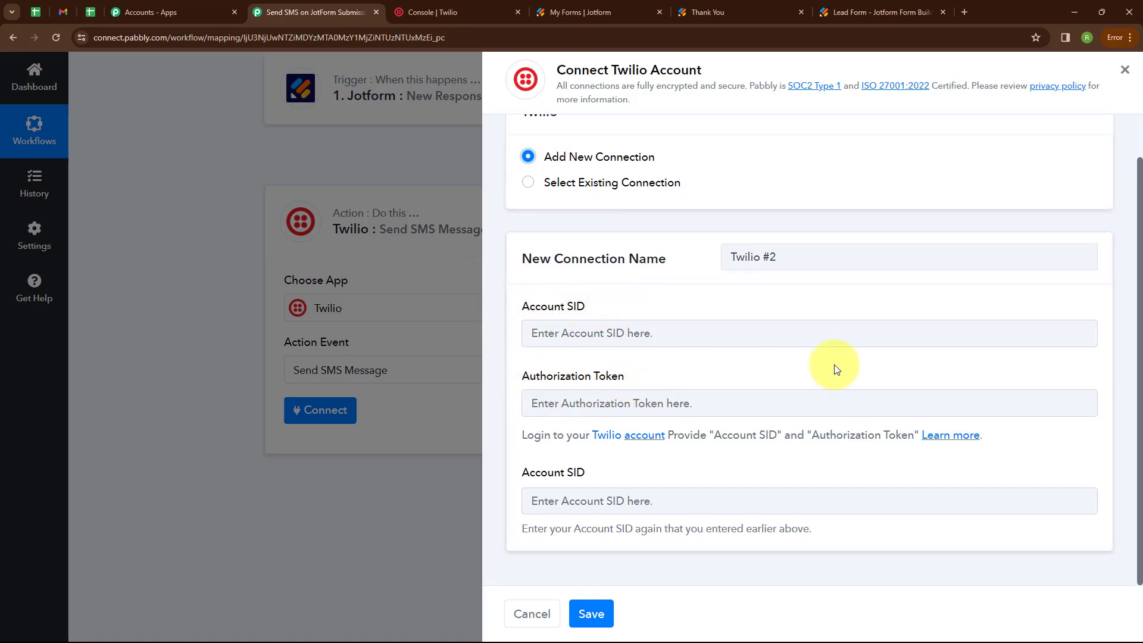
pyautogui.click(439, 8)
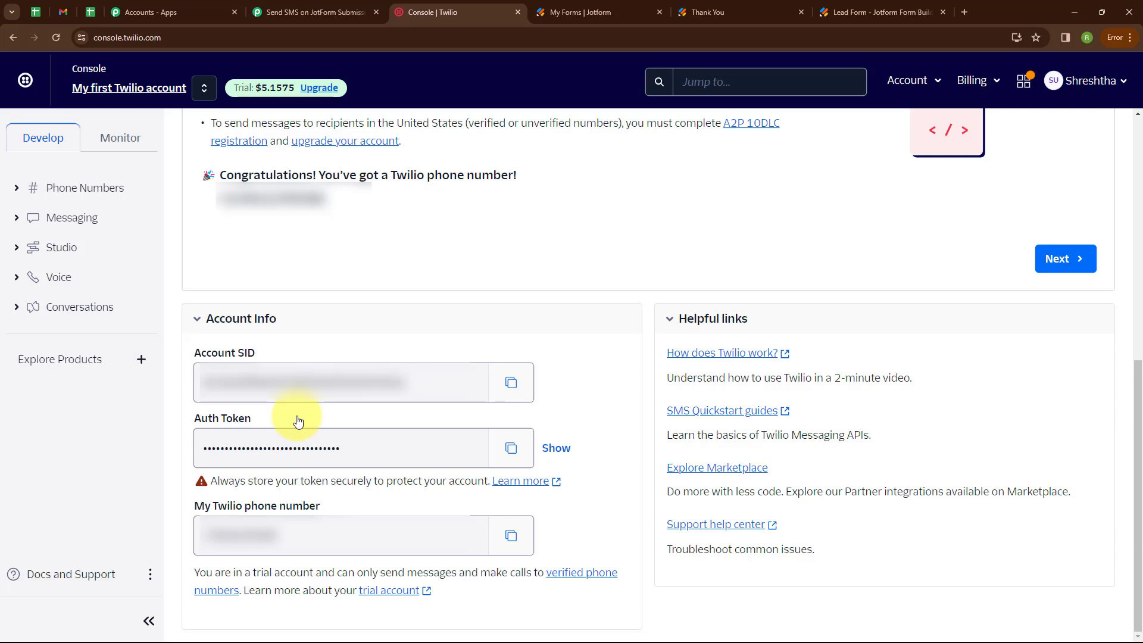
pyautogui.click(511, 382)
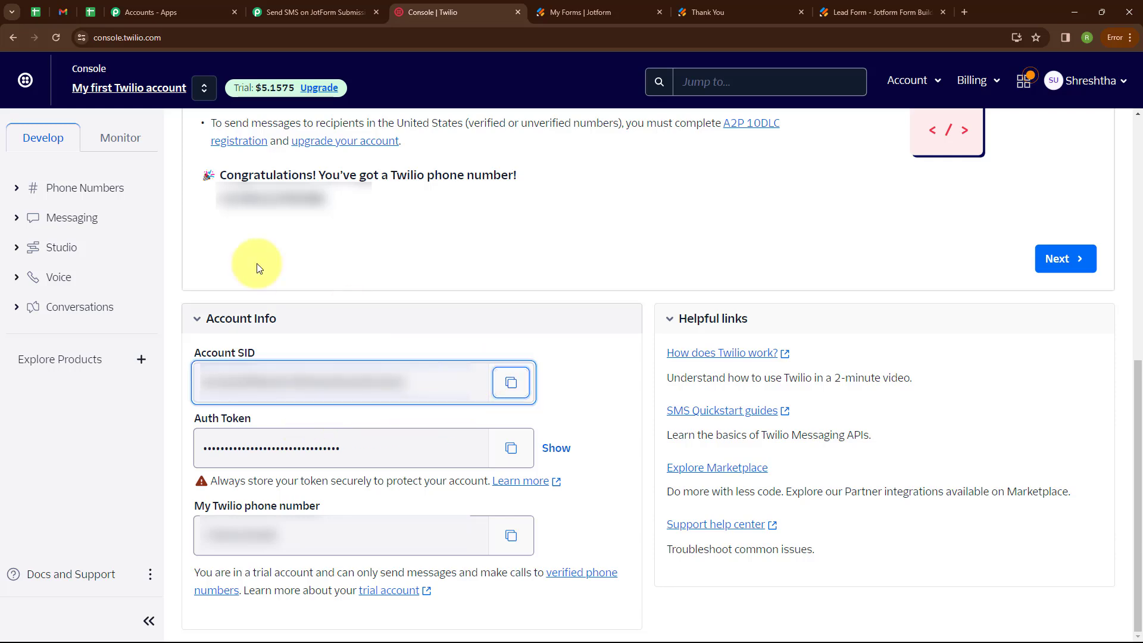
pyautogui.click(357, 12)
pyautogui.click(641, 325)
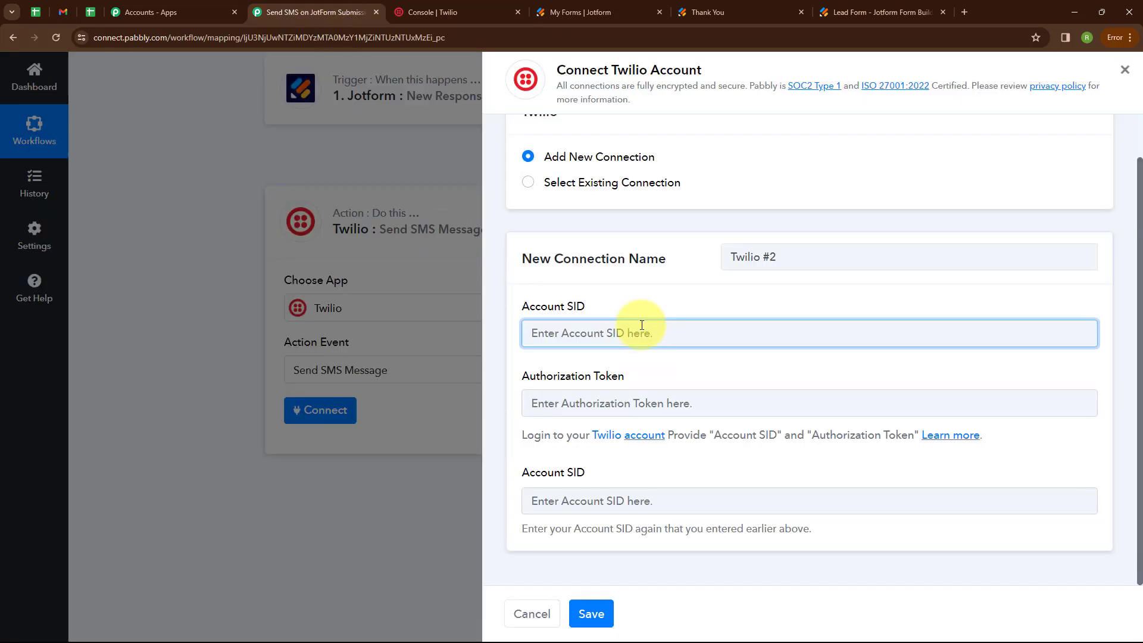
pyautogui.hotkey('ctrl', 'v')
pyautogui.click(598, 500)
pyautogui.hotkey('ctrl', 'v')
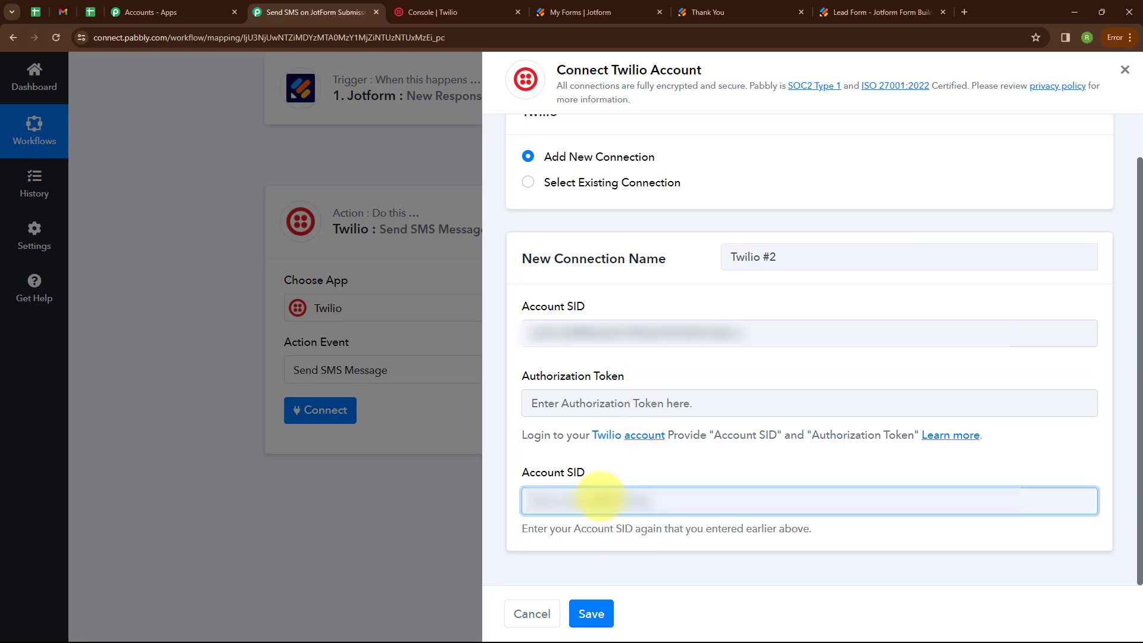
# - Paste the Twilio Auth Token into the connection form and save the new Twilio connection
pyautogui.click(474, 11)
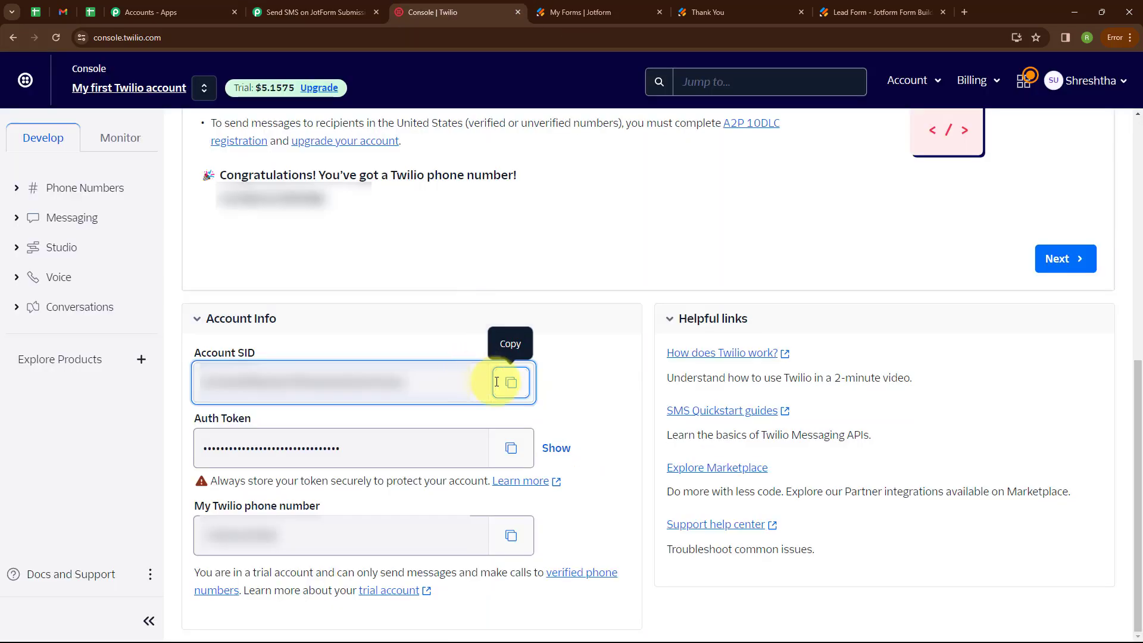
pyautogui.click(510, 448)
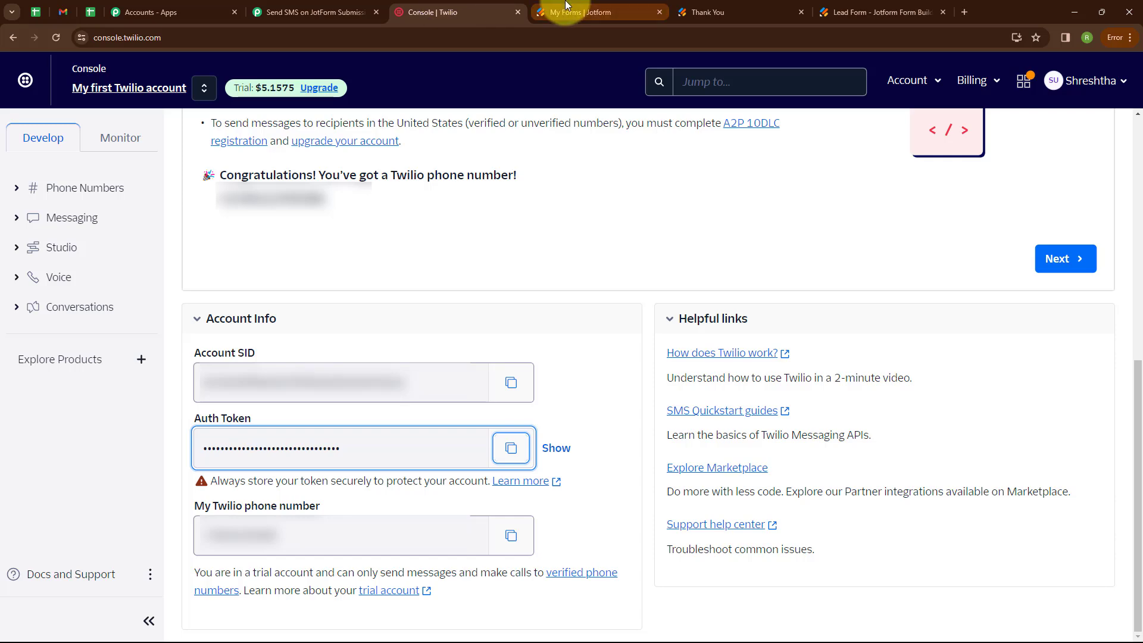
pyautogui.click(315, 12)
pyautogui.click(619, 405)
pyautogui.hotkey('ctrl', 'v')
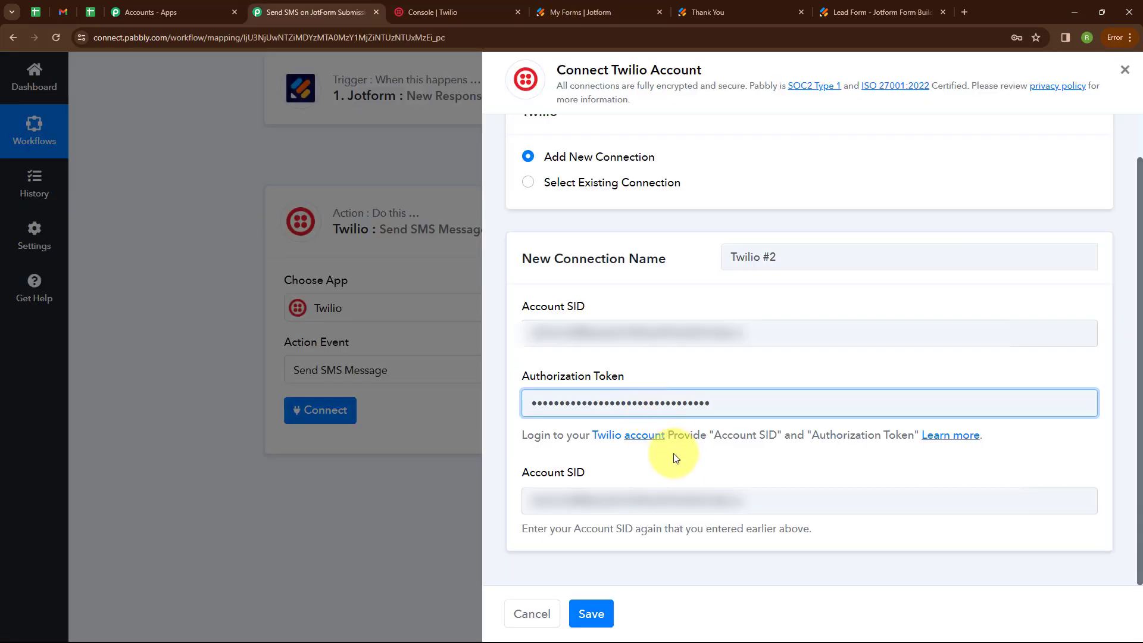
pyautogui.click(793, 480)
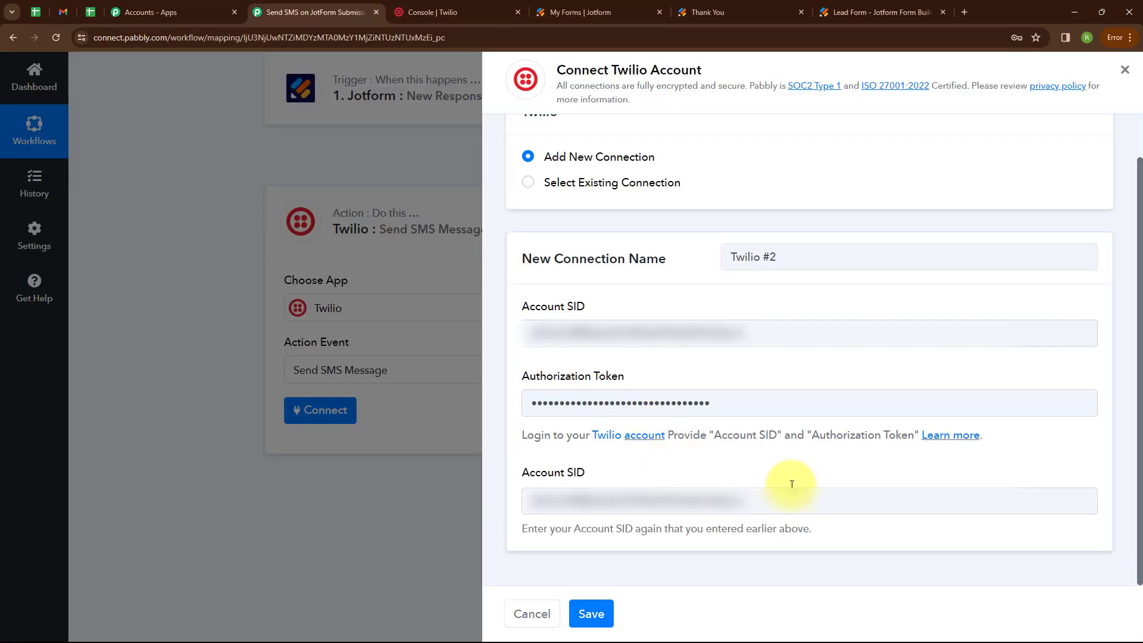
pyautogui.click(591, 613)
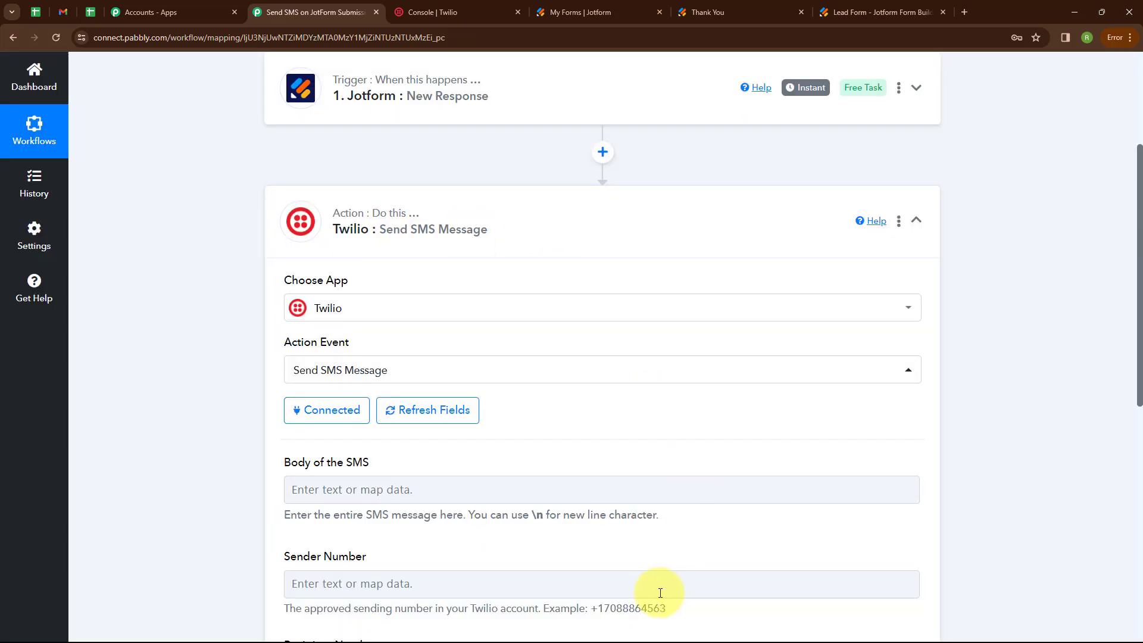
# - Paste the thank-you message into the SMS body and delete its {{Name}} placeholder
pyautogui.scroll(-4, 640, 427)
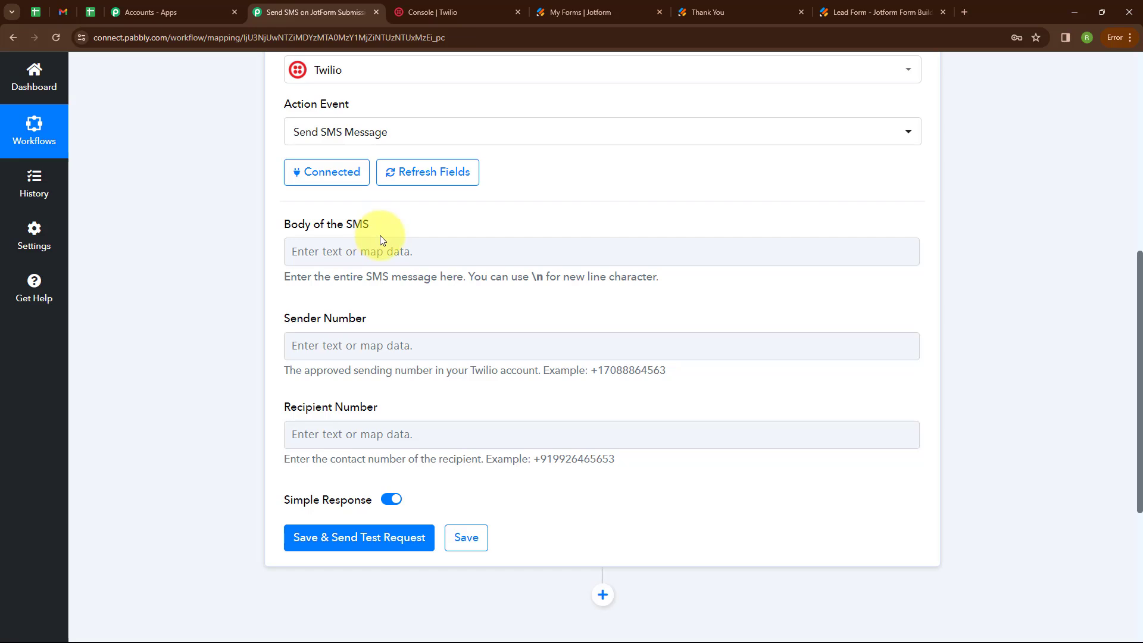
pyautogui.click(356, 250)
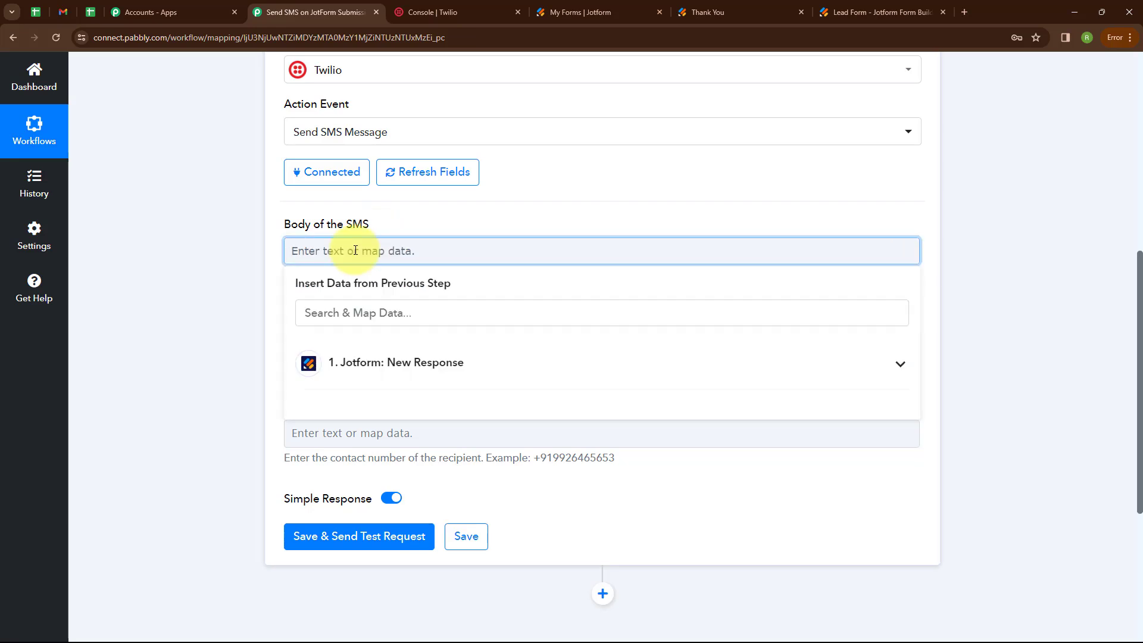
pyautogui.hotkey('ctrl', 'v')
pyautogui.click(372, 319)
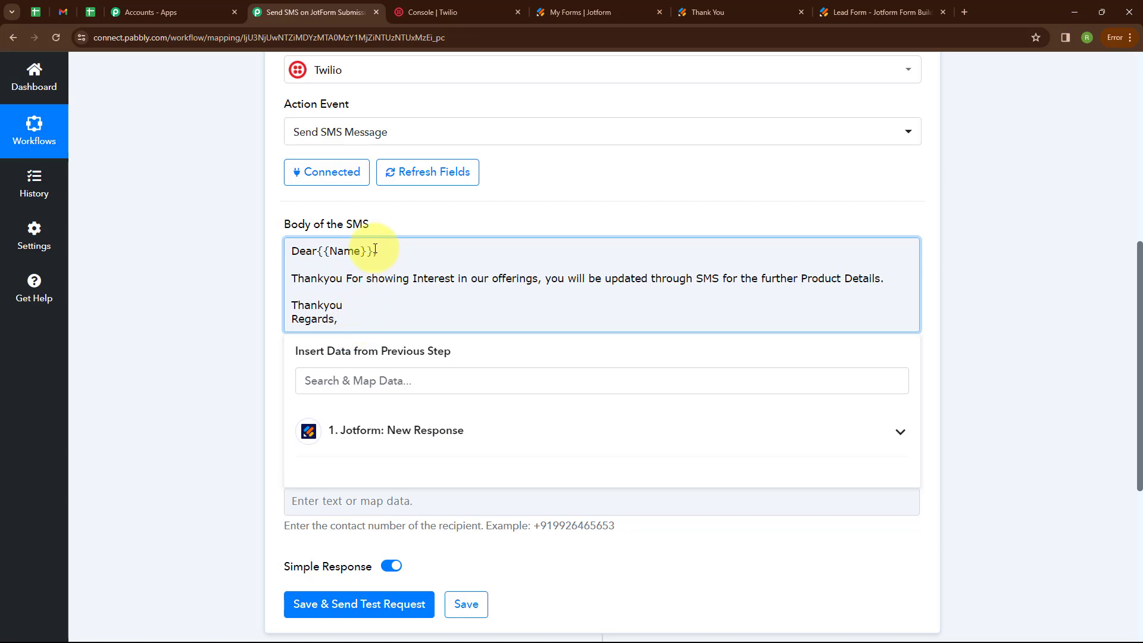
pyautogui.moveTo(373, 251); pyautogui.dragTo(321, 242)
pyautogui.press('BackSpace')
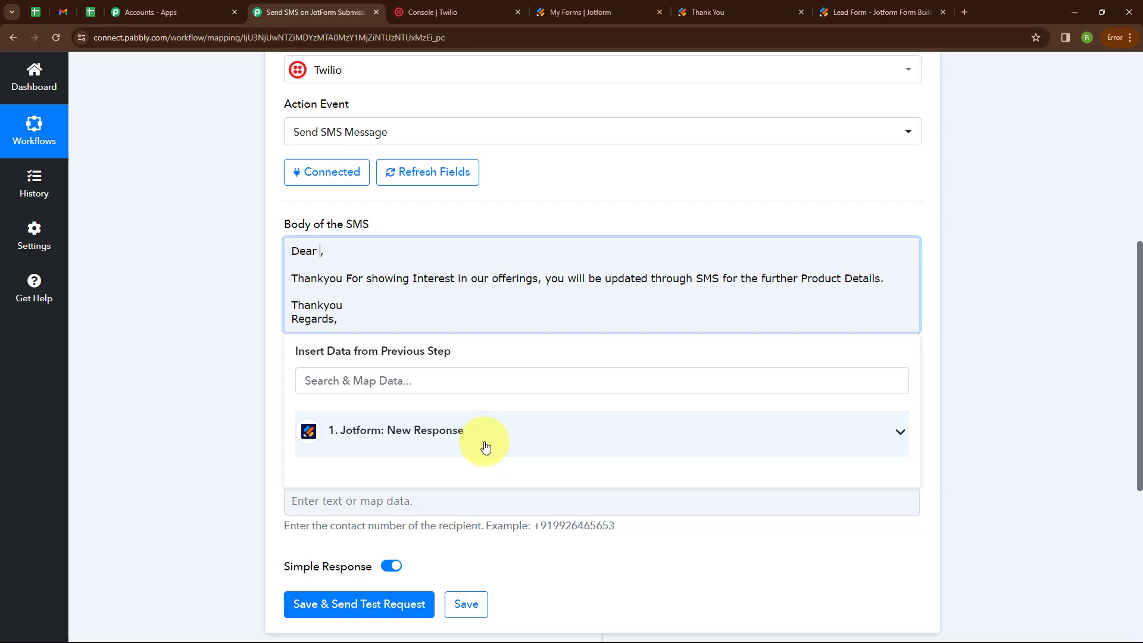
# - Insert Jotform's Q3 Name First and Q3 Name Last fields after 'Dear' in the greeting
pyautogui.click(410, 424)
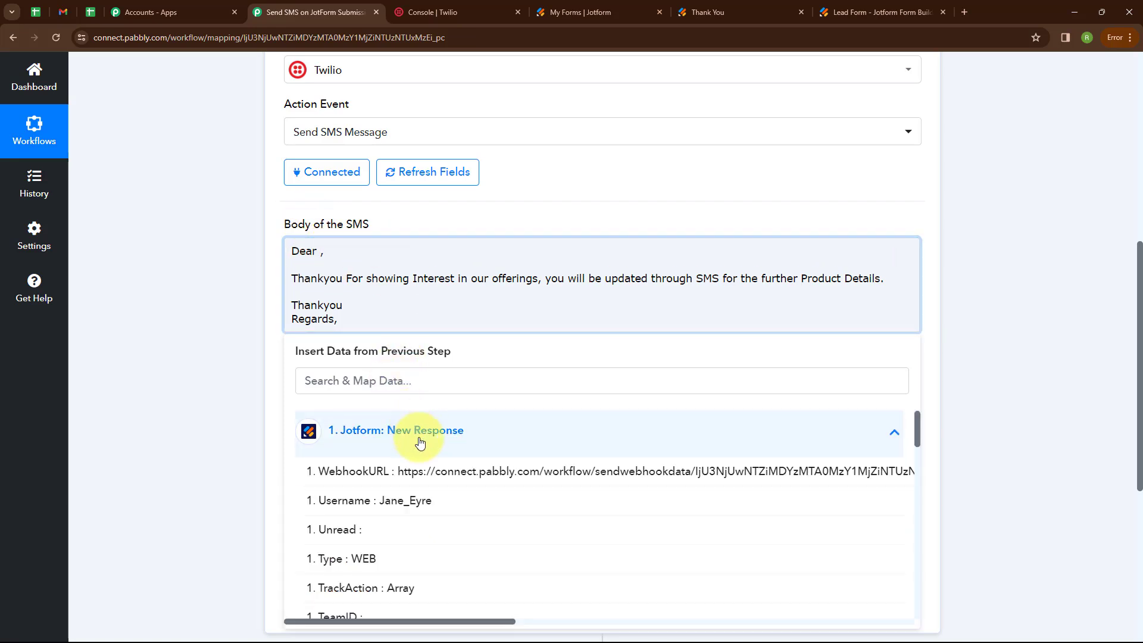
pyautogui.scroll(-10, 428, 535)
pyautogui.scroll(2, 441, 595)
pyautogui.click(459, 515)
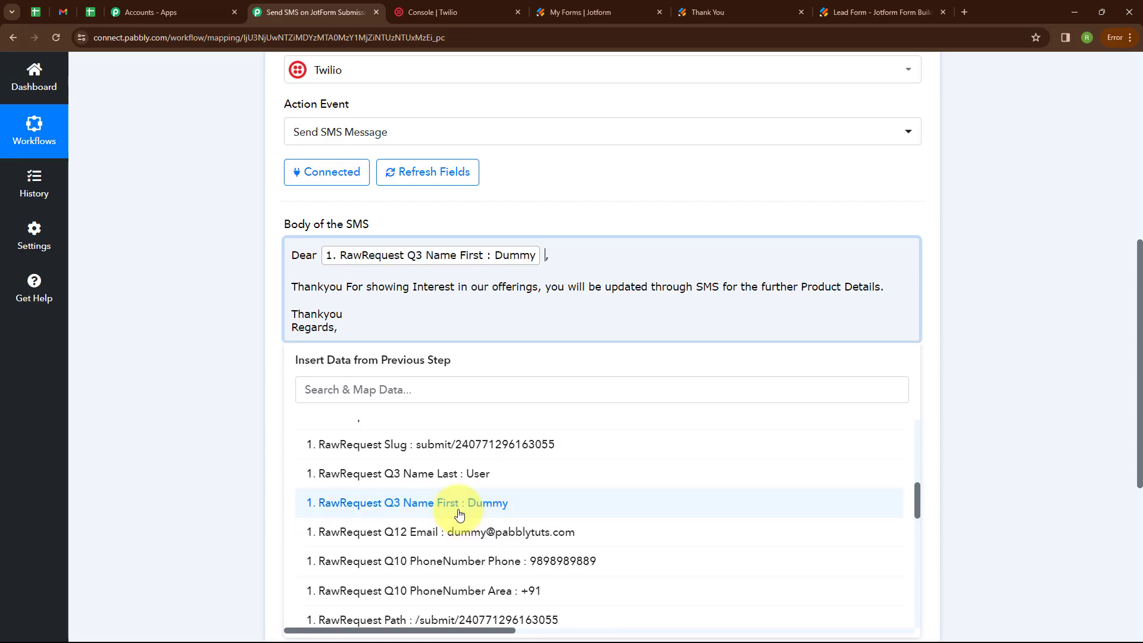
pyautogui.click(459, 474)
pyautogui.click(214, 339)
pyautogui.scroll(-2, 304, 293)
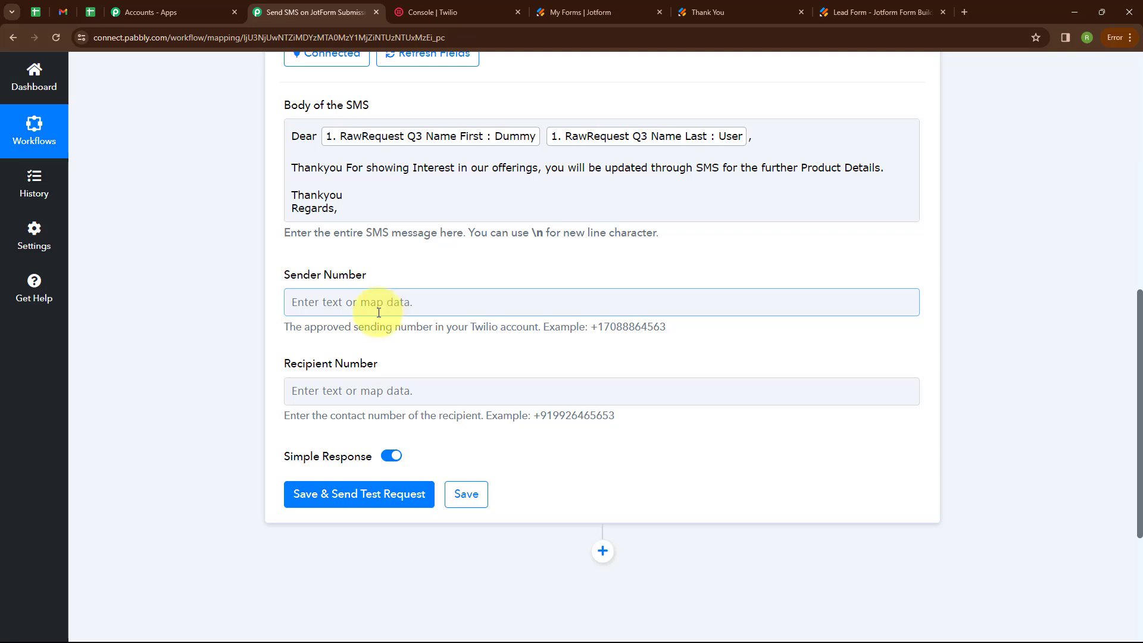
# - Fill Sender Number with the phone number copied from the Twilio console
pyautogui.click(298, 302)
pyautogui.click(447, 5)
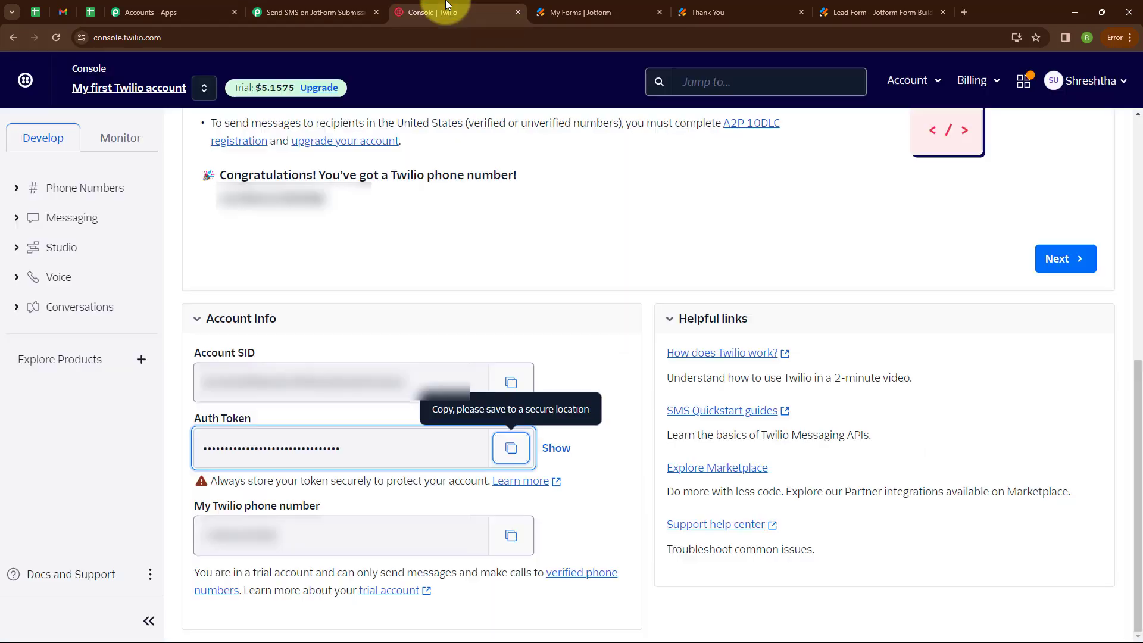
pyautogui.click(511, 537)
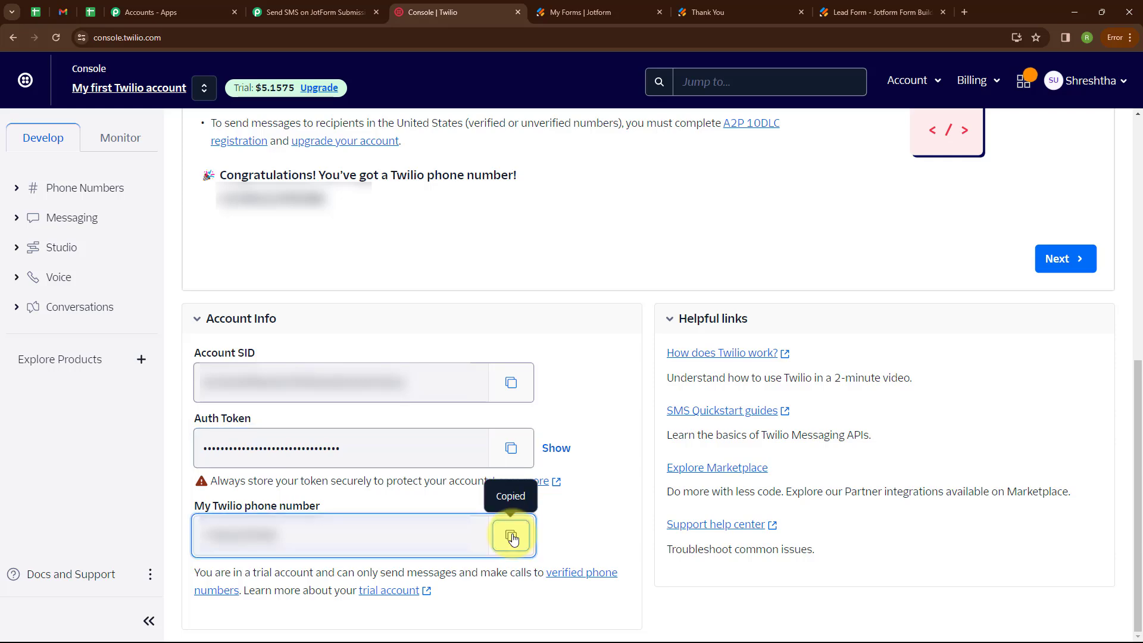
pyautogui.click(301, 8)
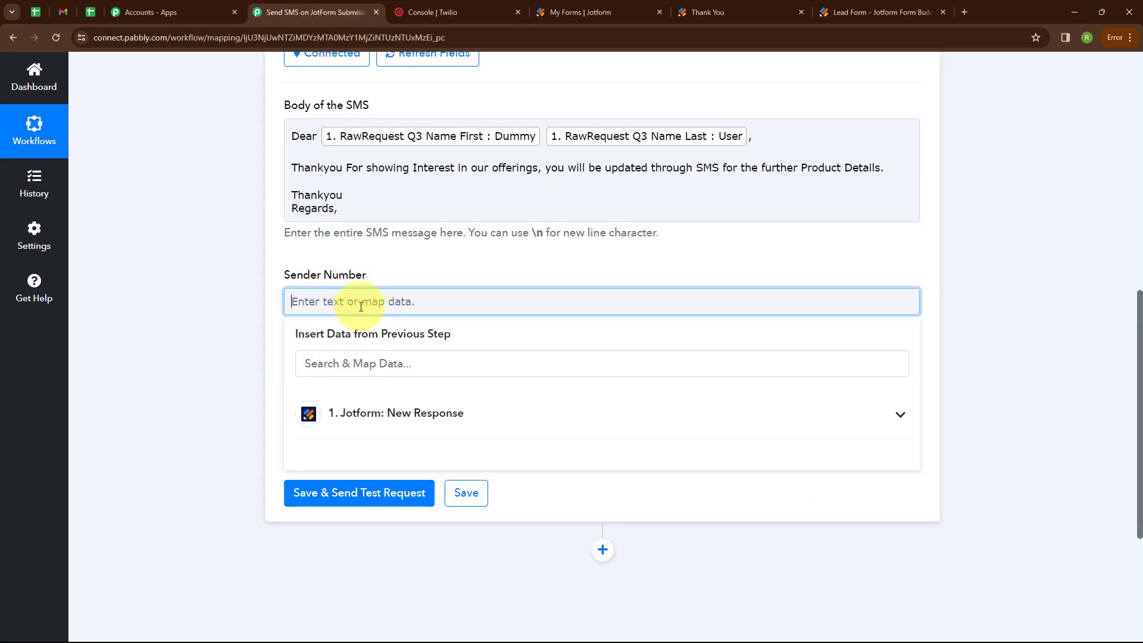
pyautogui.hotkey('ctrl', 'v')
pyautogui.click(183, 302)
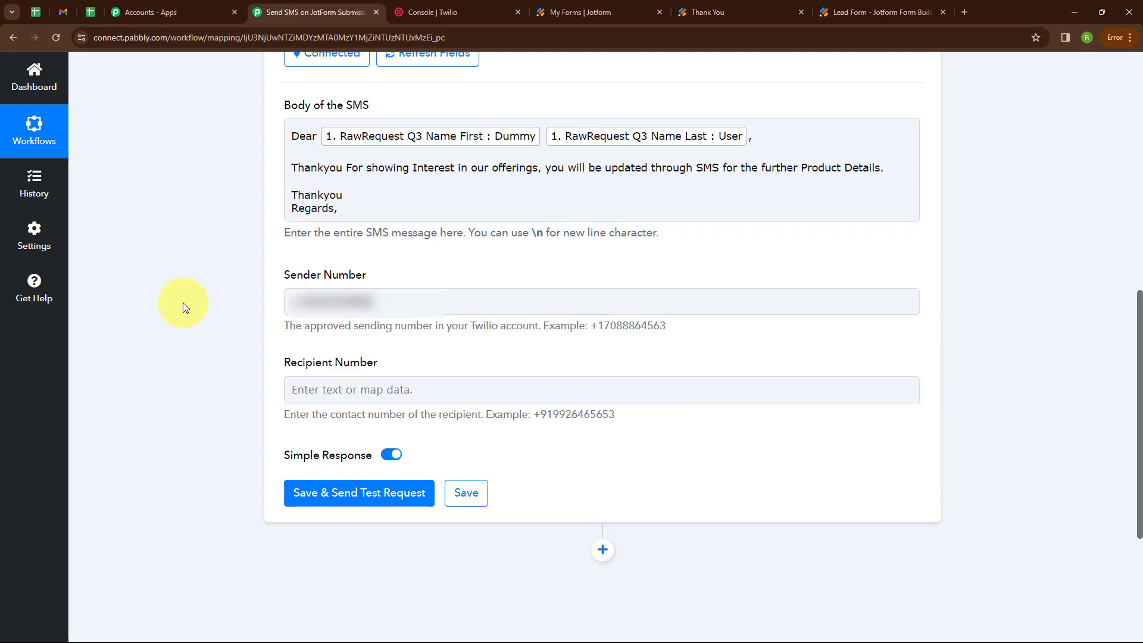
pyautogui.scroll(-2, 460, 329)
# - Set Recipient Number, replacing the mapped Jotform phone fields with a fixed pasted phone number
pyautogui.click(336, 277)
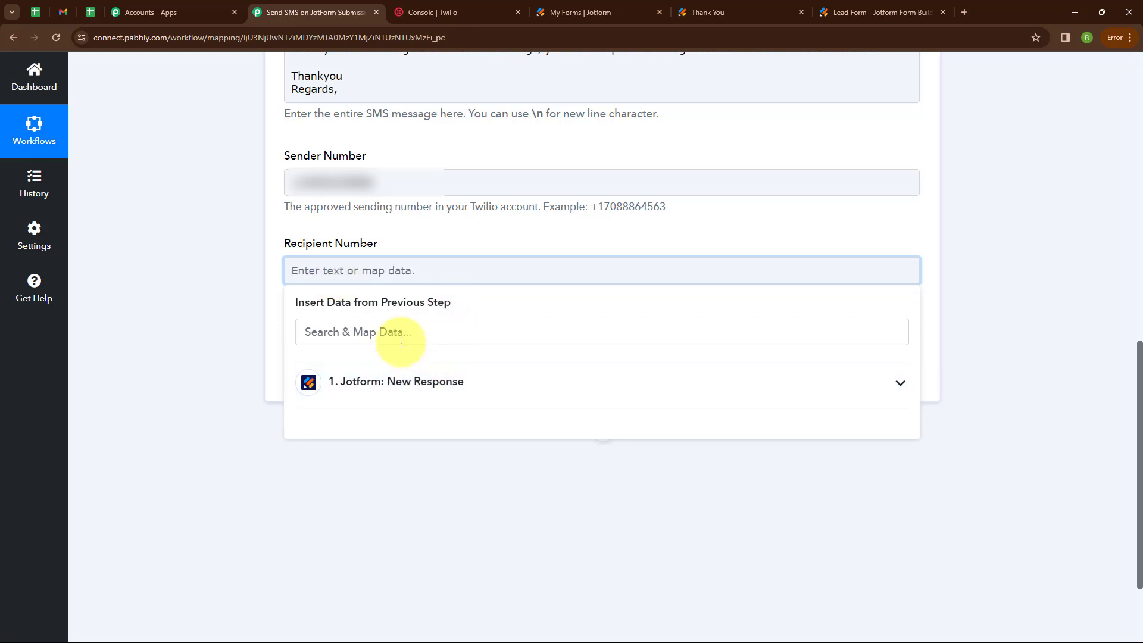
pyautogui.click(383, 331)
pyautogui.write('Nu')
pyautogui.click(468, 452)
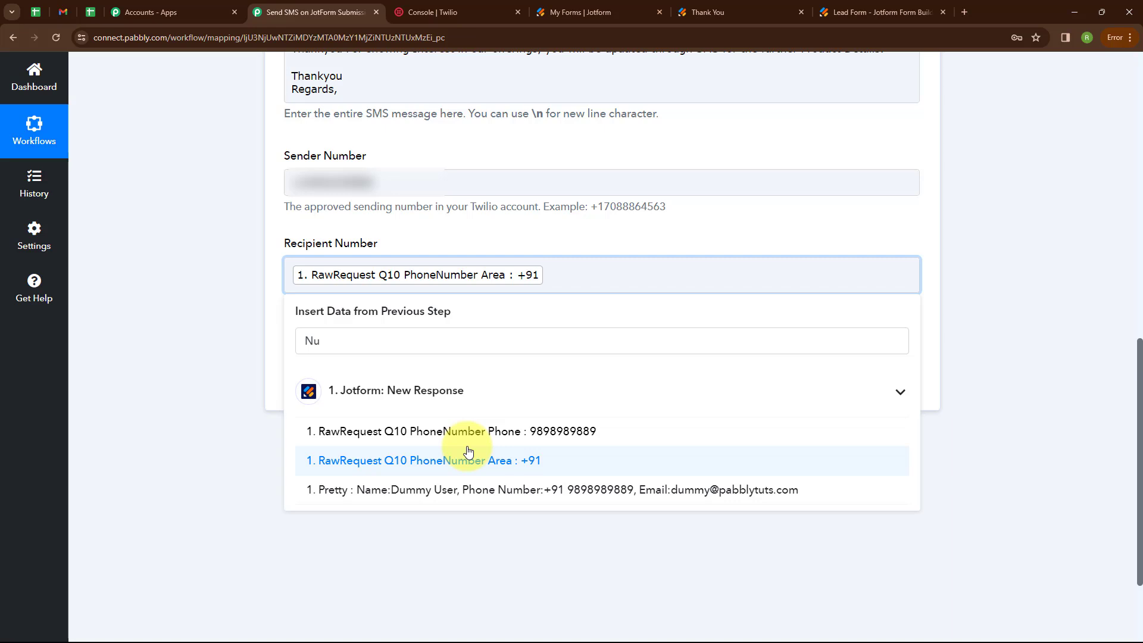
pyautogui.click(475, 433)
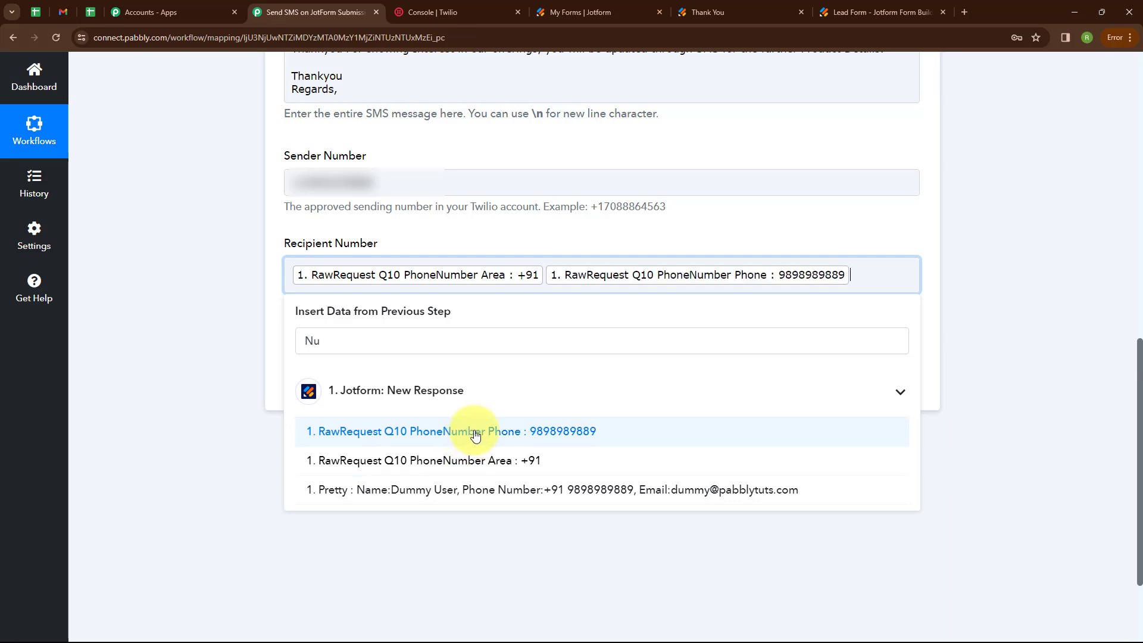
pyautogui.click(243, 312)
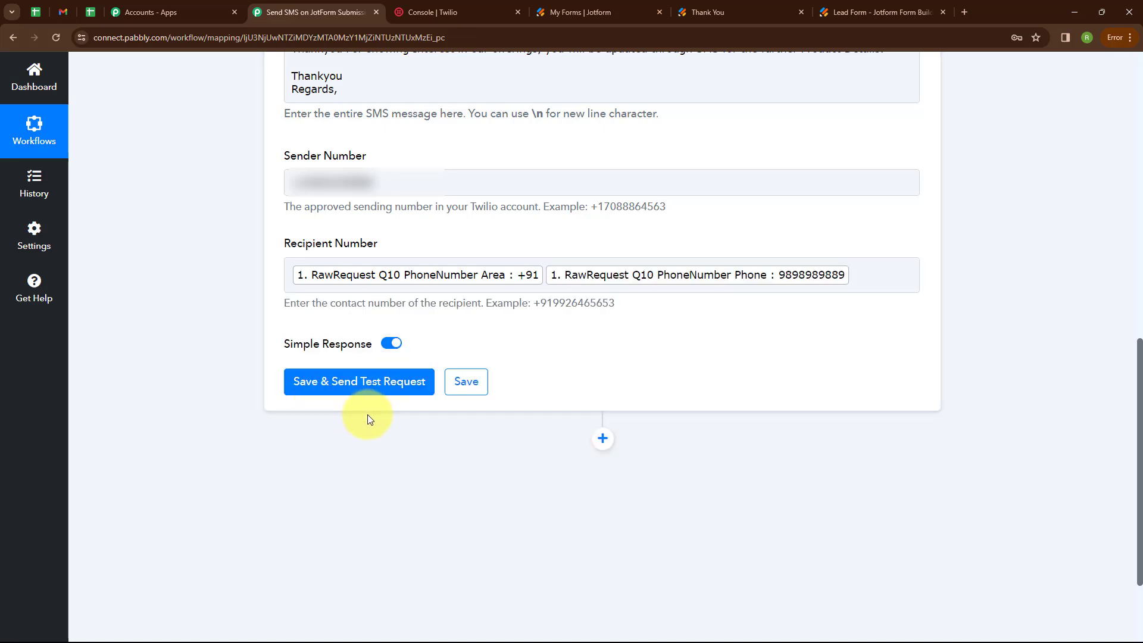
pyautogui.click(796, 281)
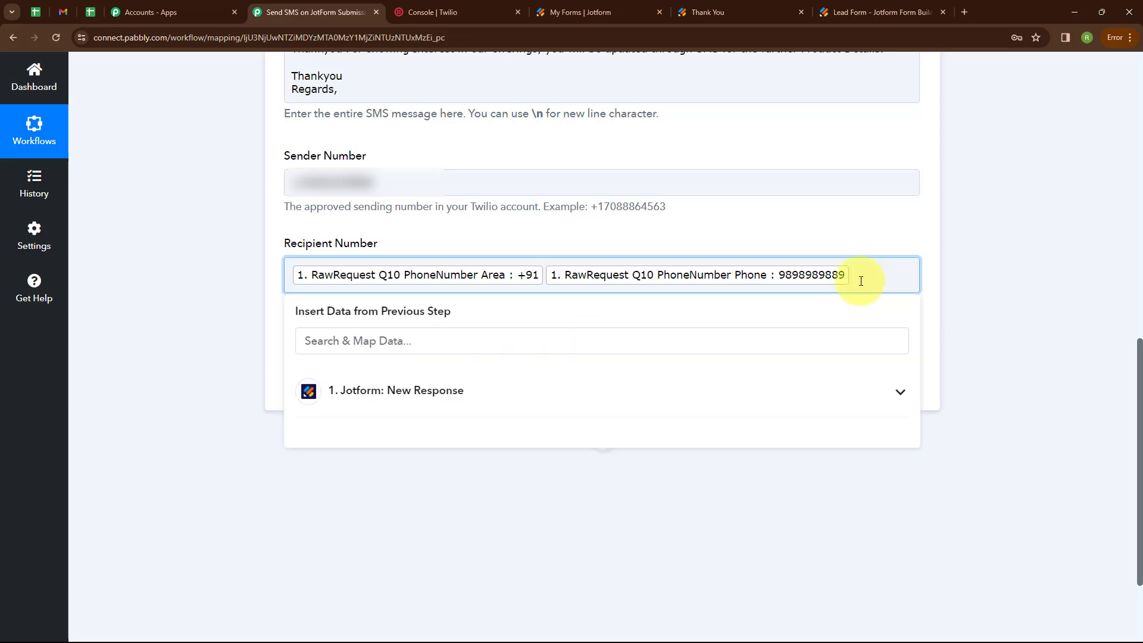
pyautogui.press('BackSpace')
pyautogui.press('BackSpace')
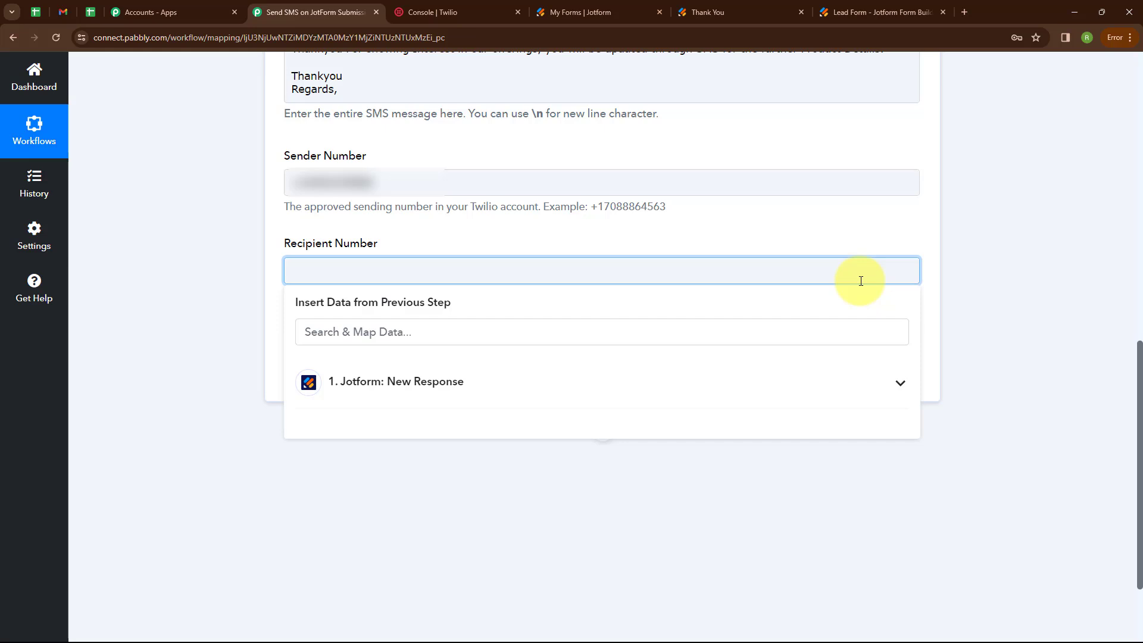
pyautogui.hotkey('ctrl', 'v')
pyautogui.click(167, 236)
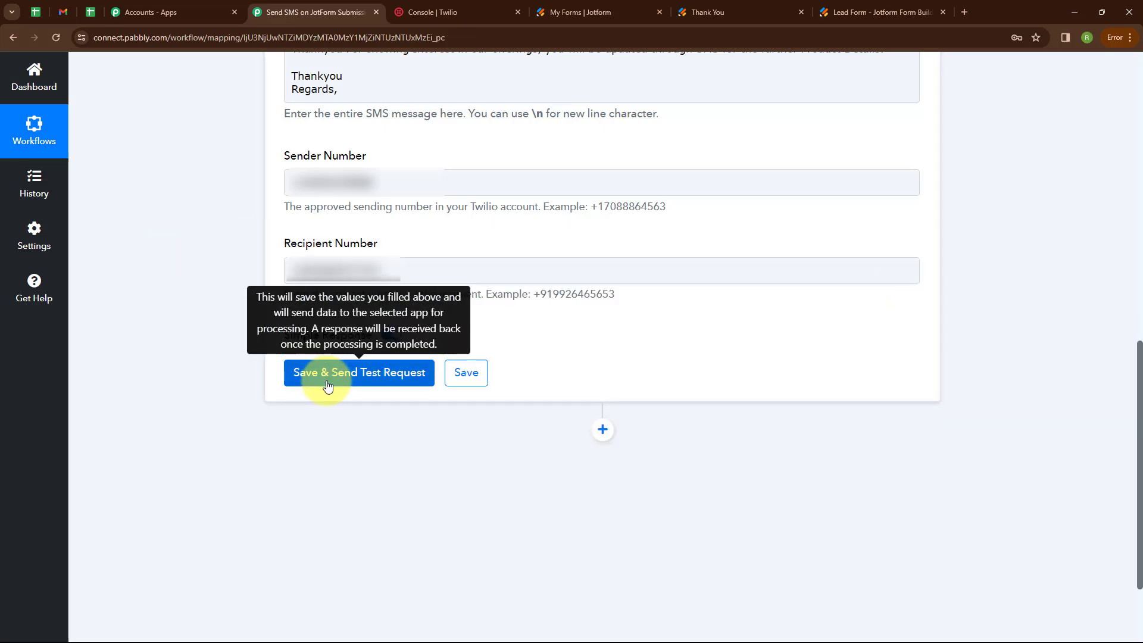
# - Save the Twilio Send SMS action, send a test request, and view the received test SMS
pyautogui.click(348, 372)
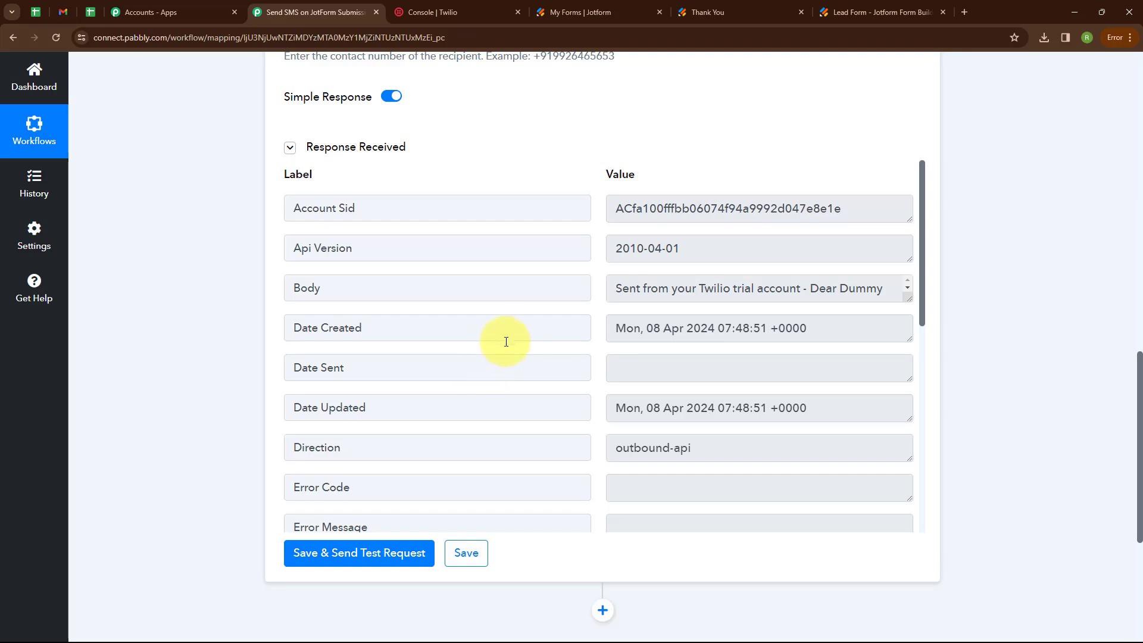
pyautogui.hotkey('alt', 'Tab')
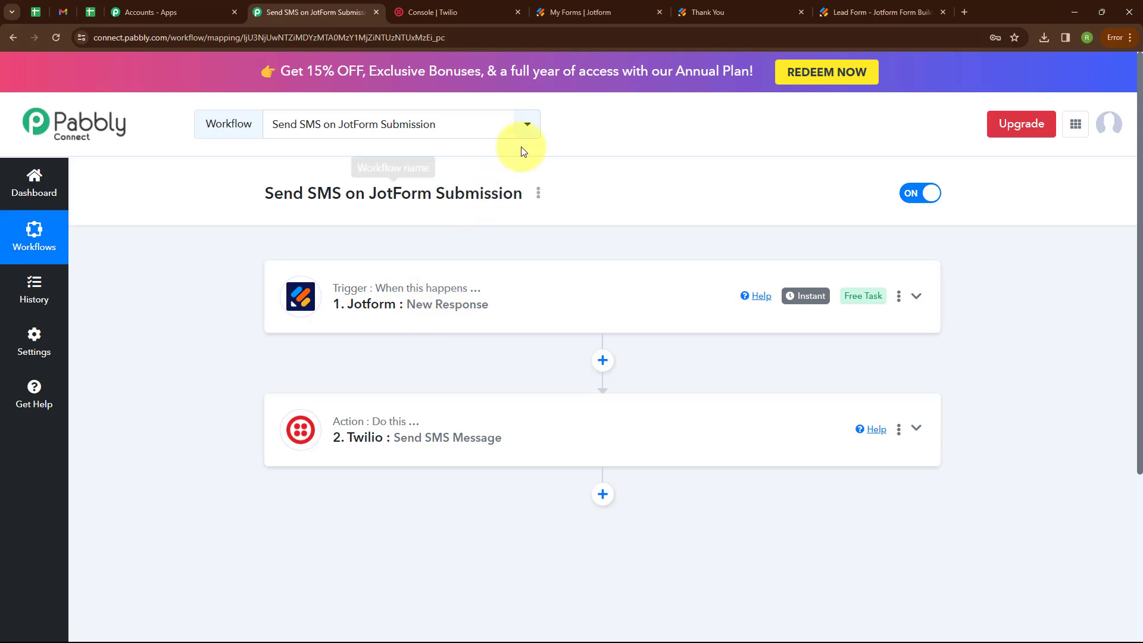
# - On the live Lead Form, enter first name 'Test' and last name 'Lead'
pyautogui.click(685, 11)
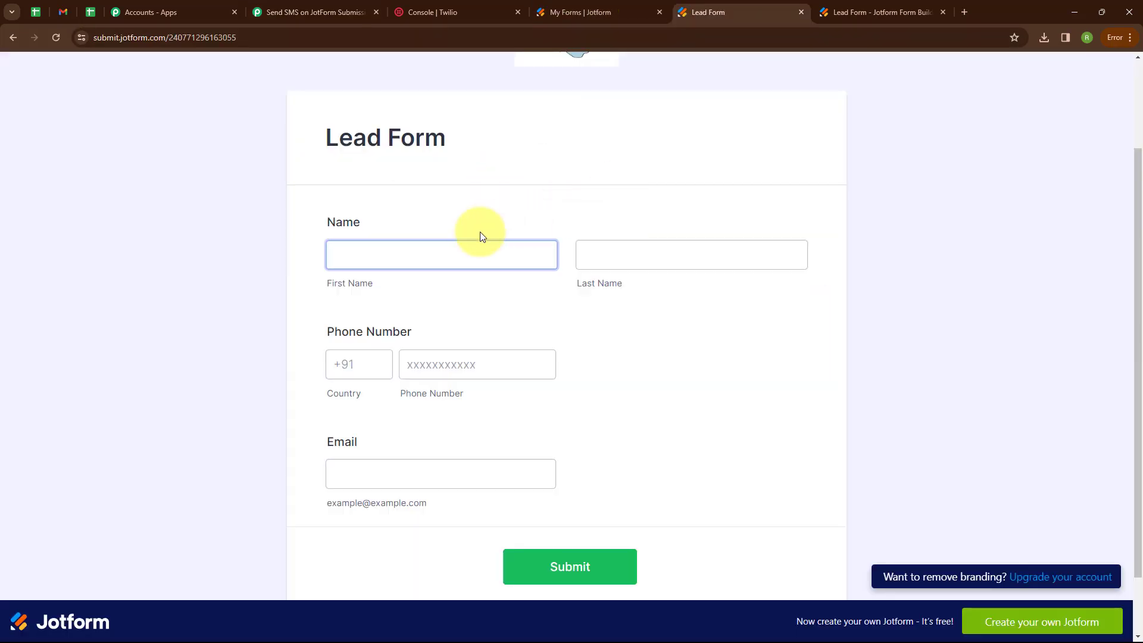
pyautogui.click(449, 254)
pyautogui.press('Escape')
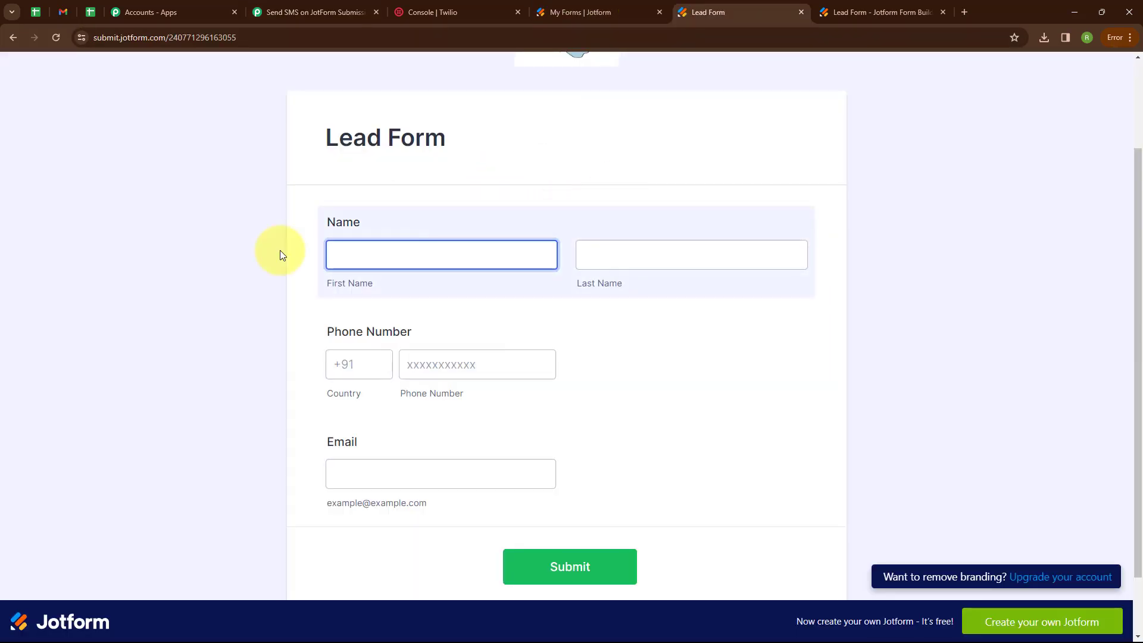
pyautogui.write('Test')
pyautogui.click(708, 242)
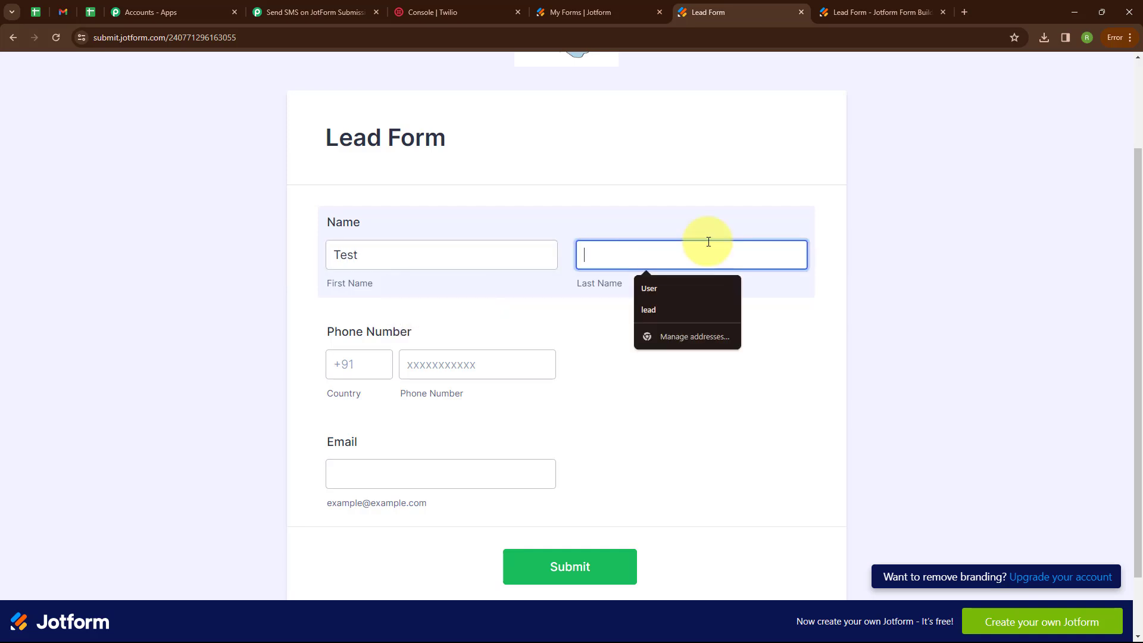
pyautogui.write('Lead')
# - Enter country code +91, paste the lead's phone number, add a test e-mail address, and submit
pyautogui.click(364, 360)
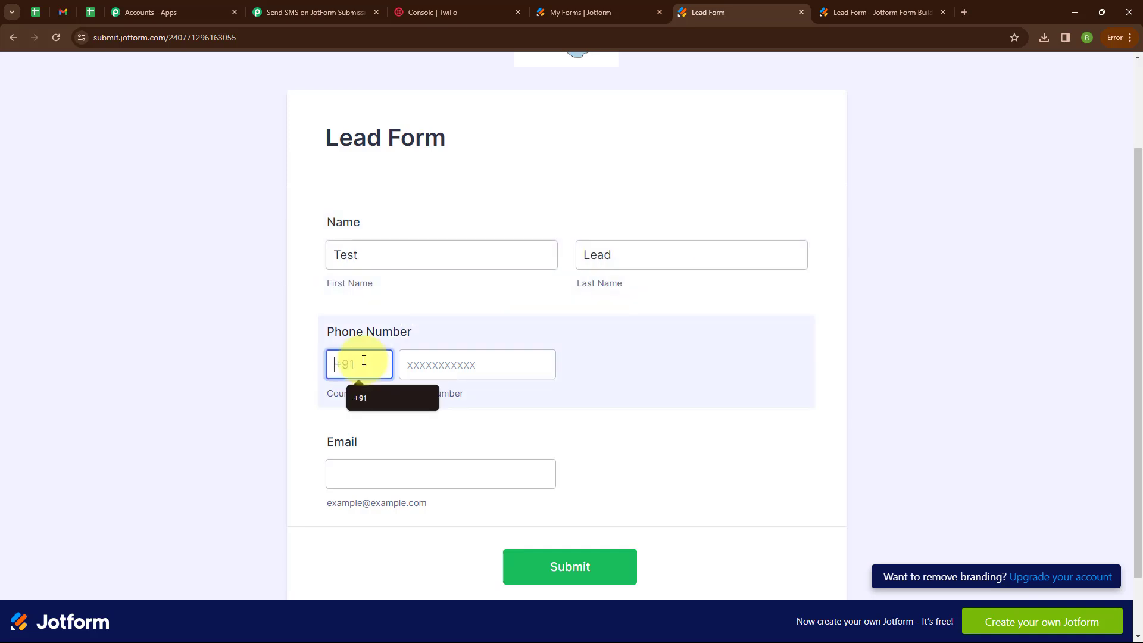
pyautogui.write('+91')
pyautogui.click(474, 364)
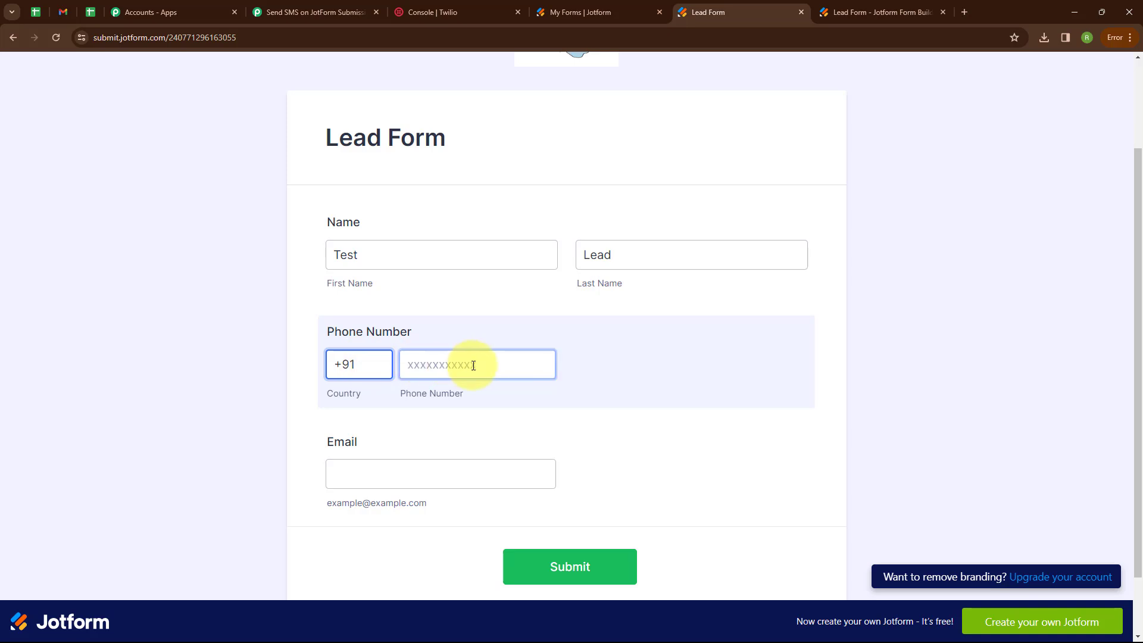
pyautogui.hotkey('ctrl', 'v')
pyautogui.click(400, 480)
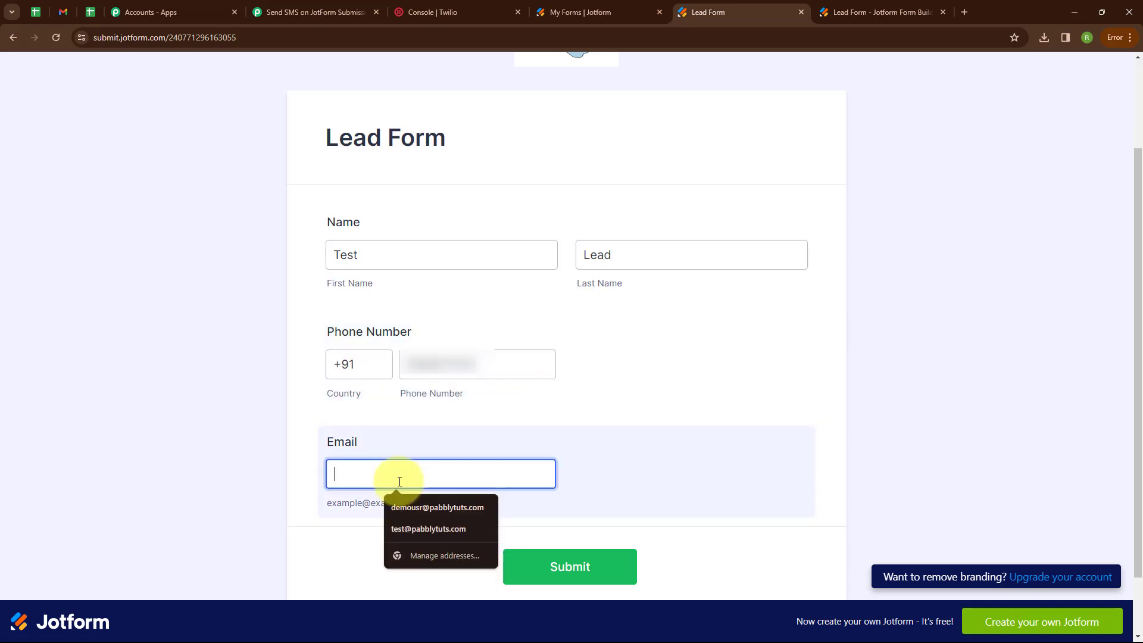
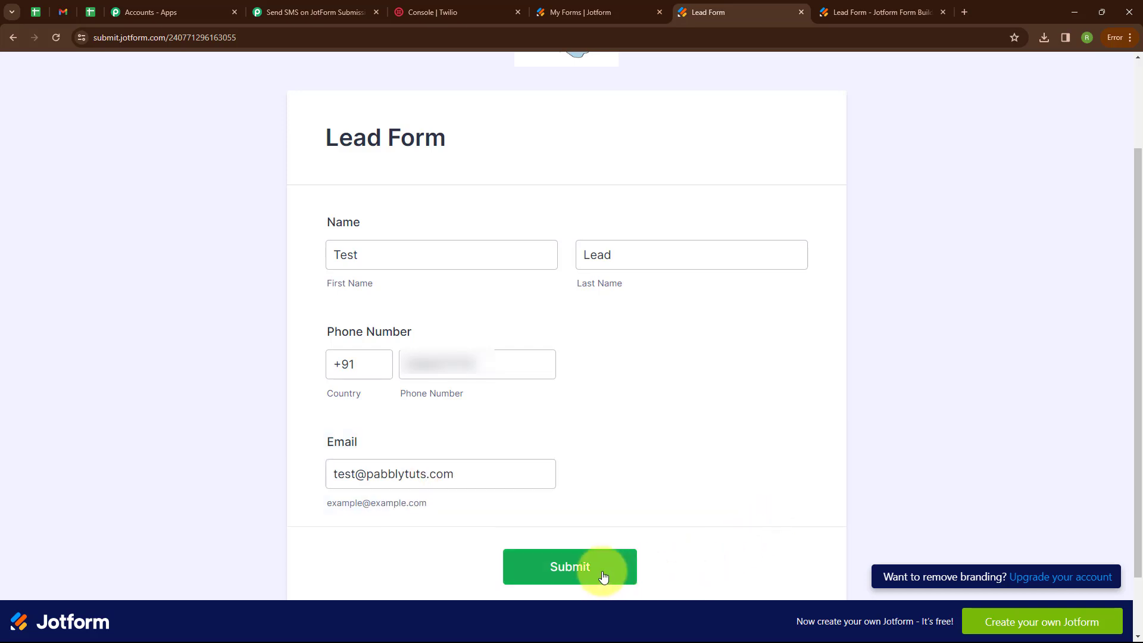
pyautogui.click(587, 572)
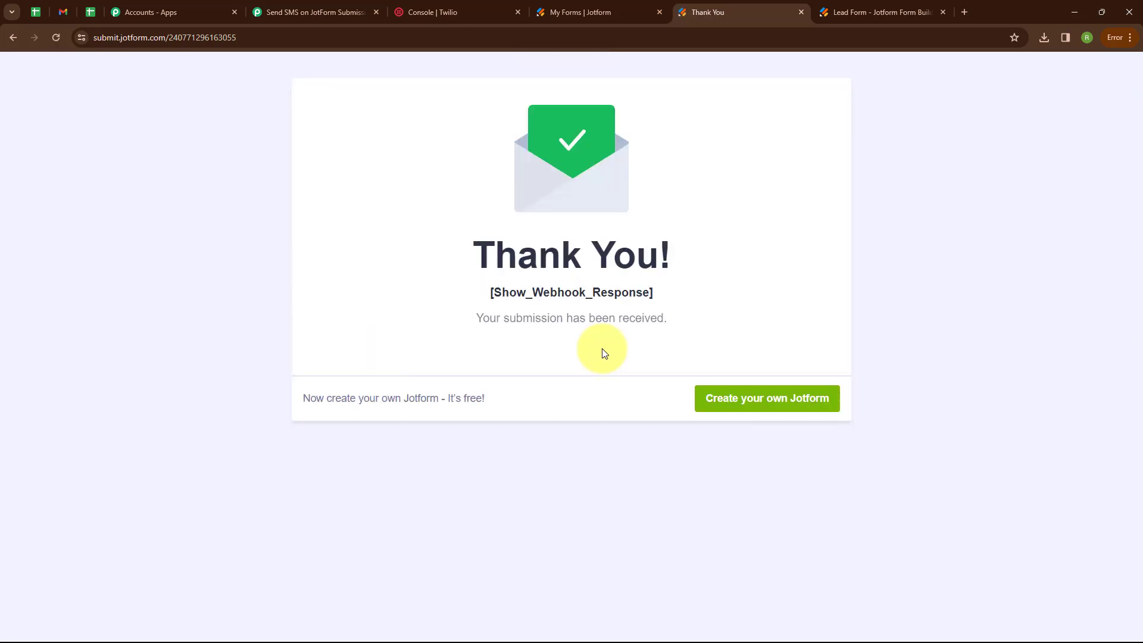